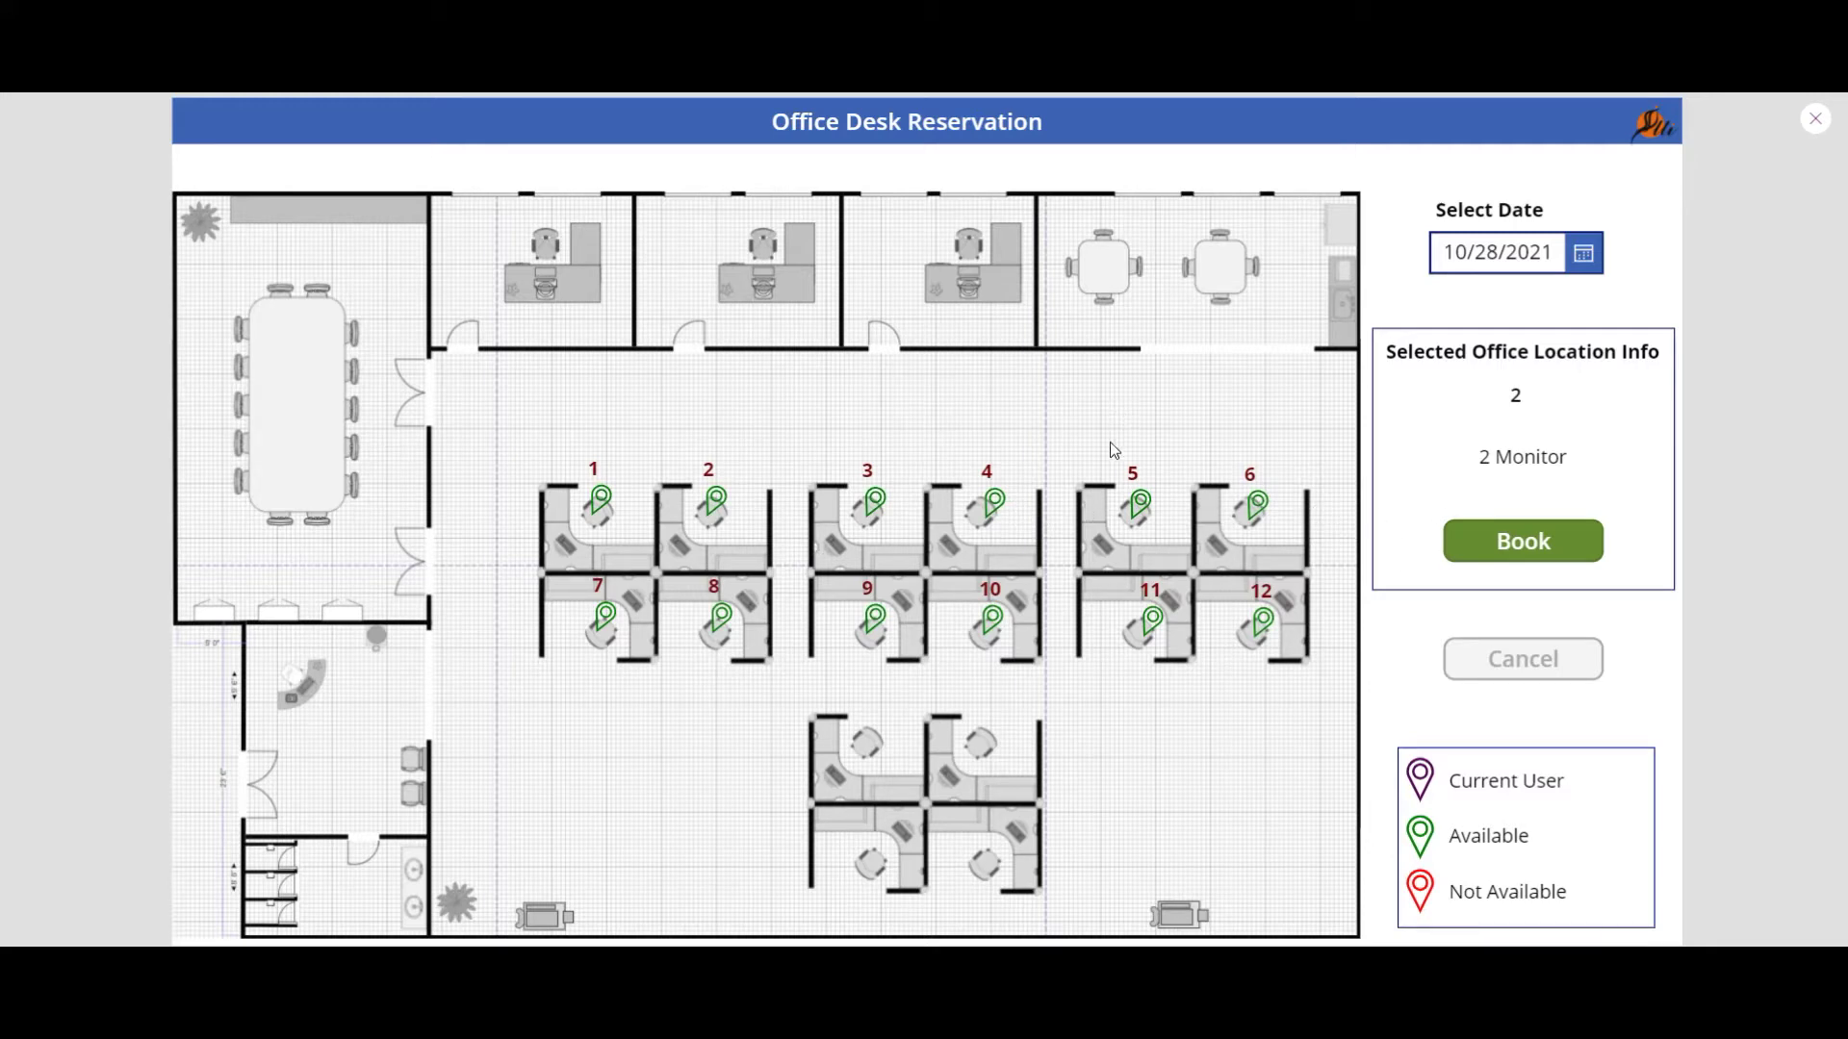
# Step: Set the reservation date to 10/29/2021
pyautogui.click(1585, 260)
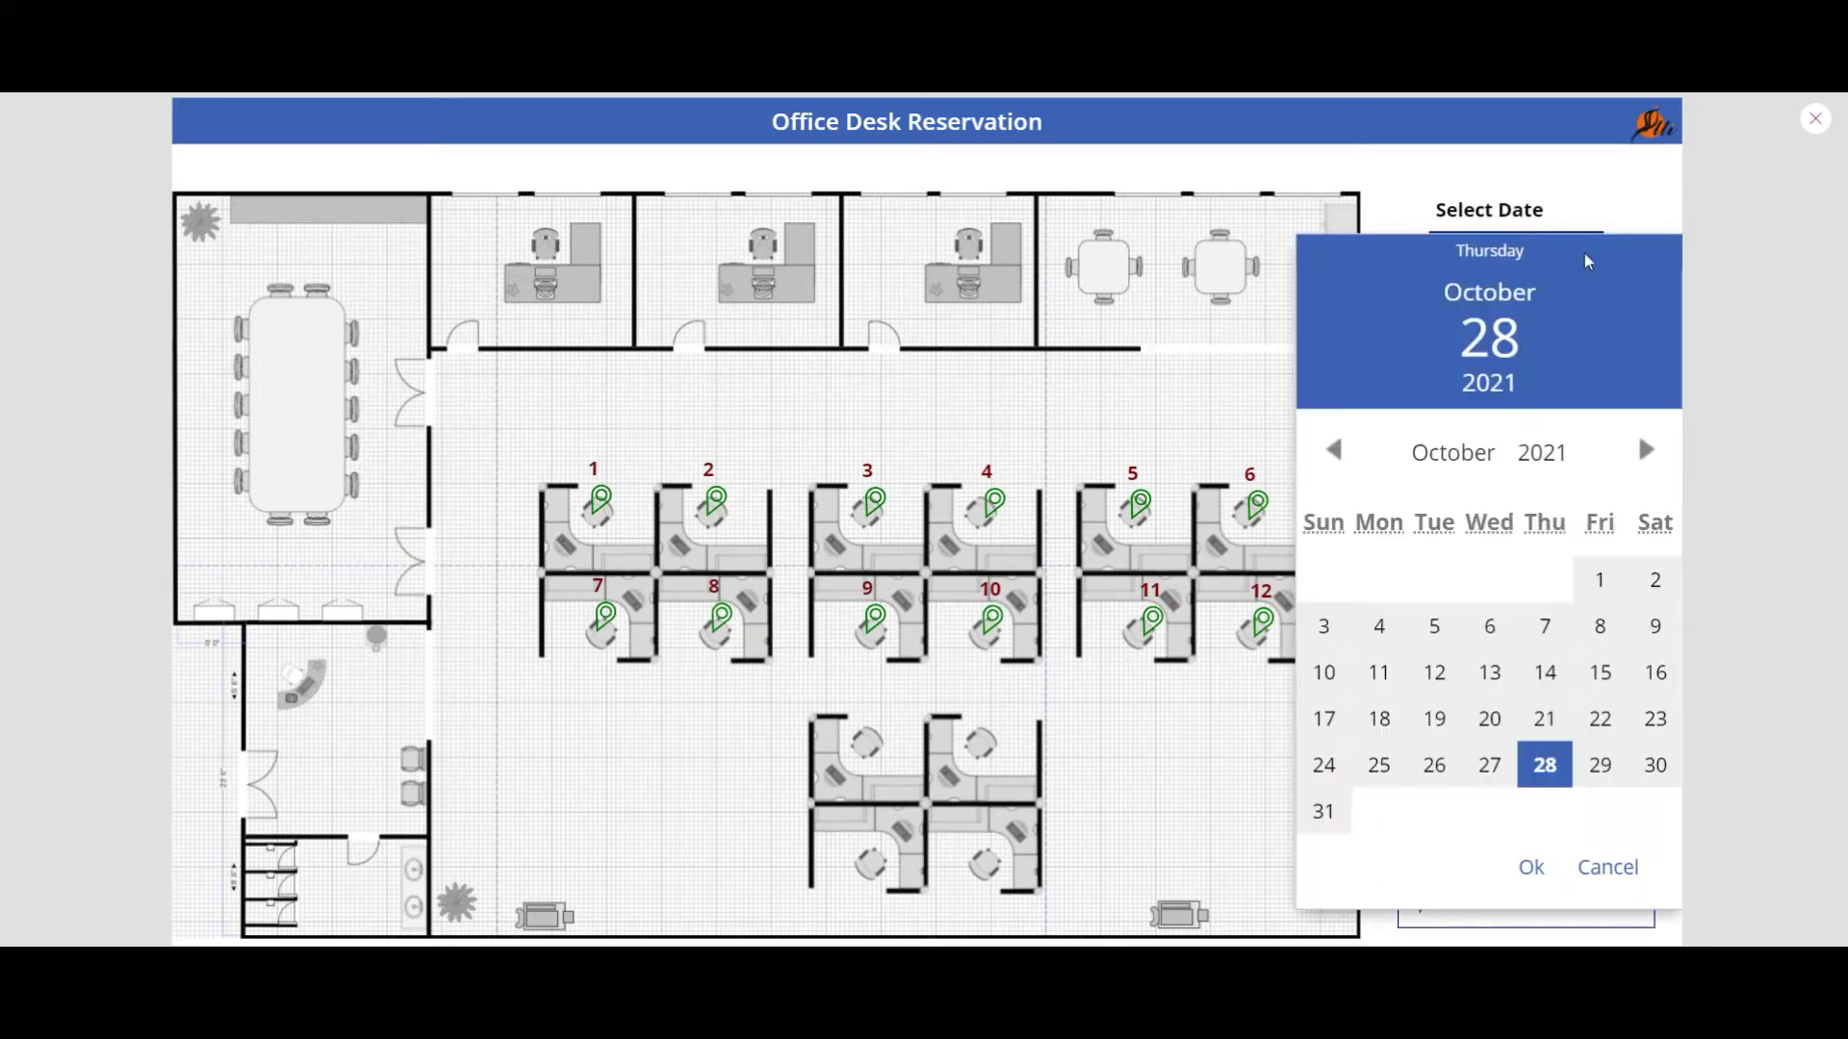
pyautogui.click(1599, 766)
pyautogui.click(1530, 867)
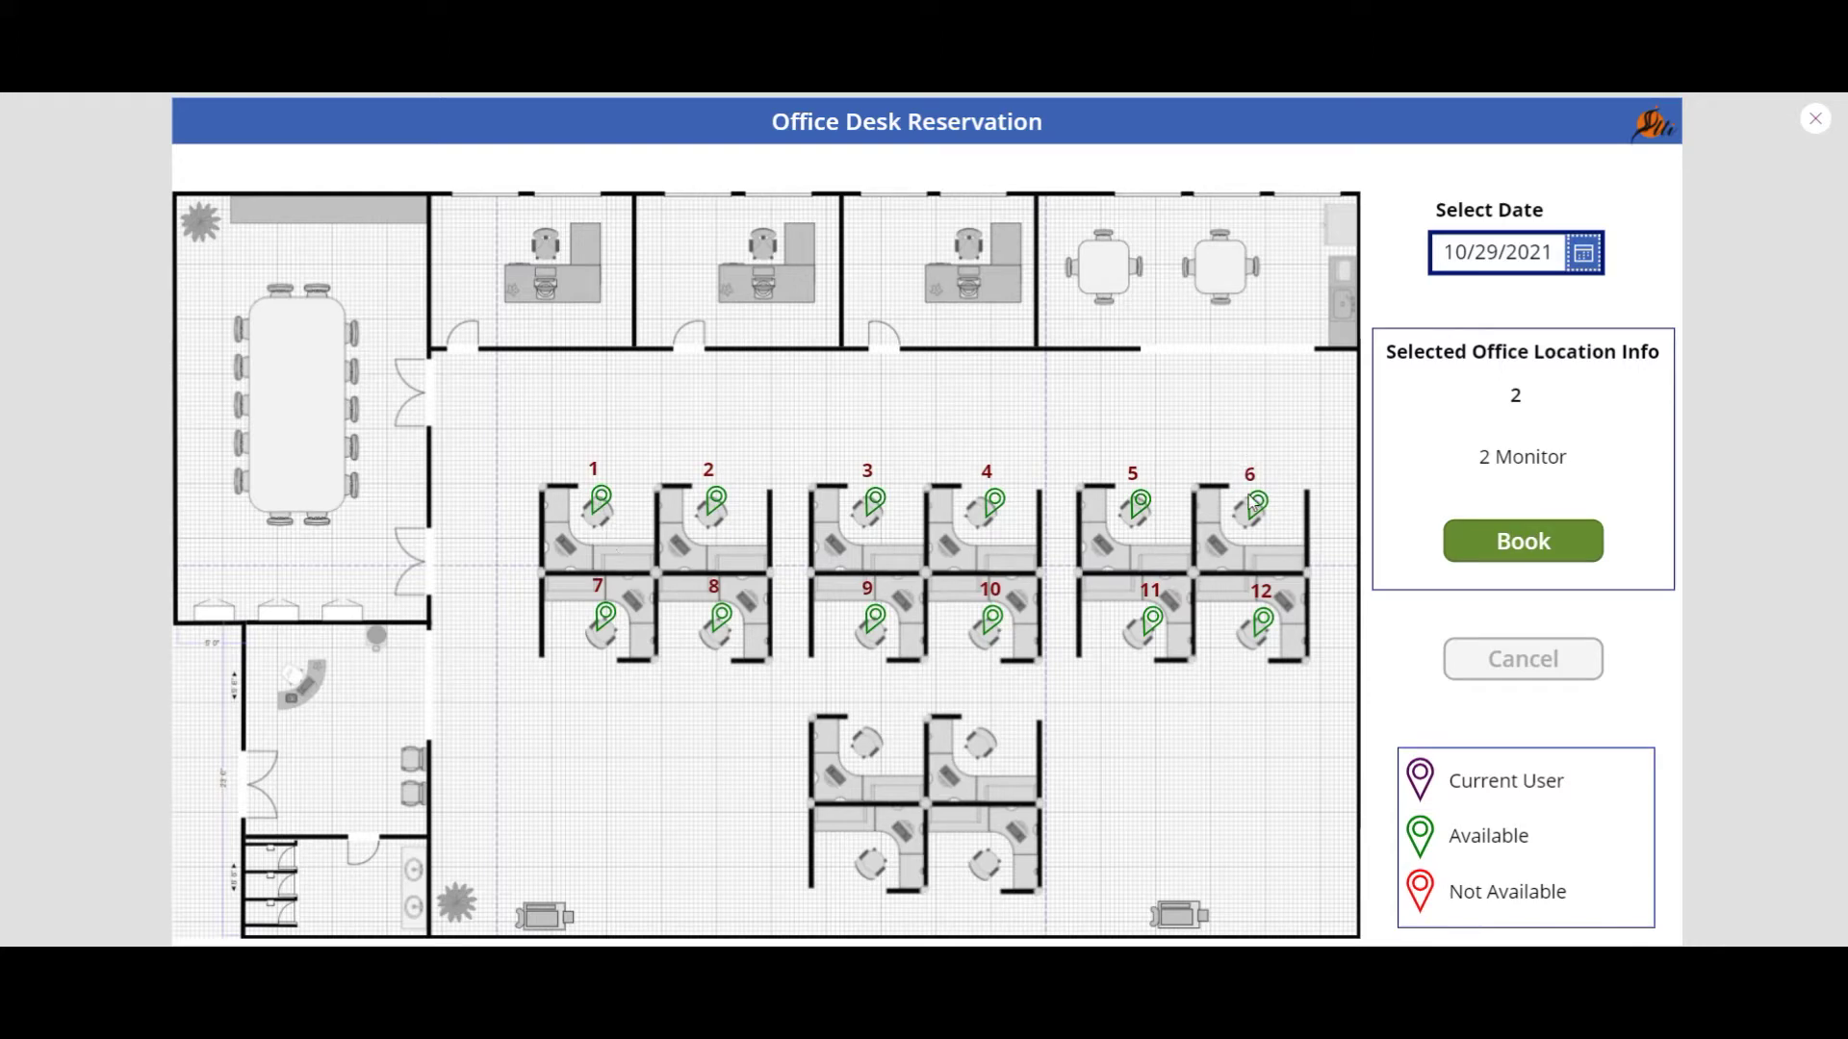
# Step: Change the reservation date to October 1, 2021 to see that day's desk availability
pyautogui.click(1583, 253)
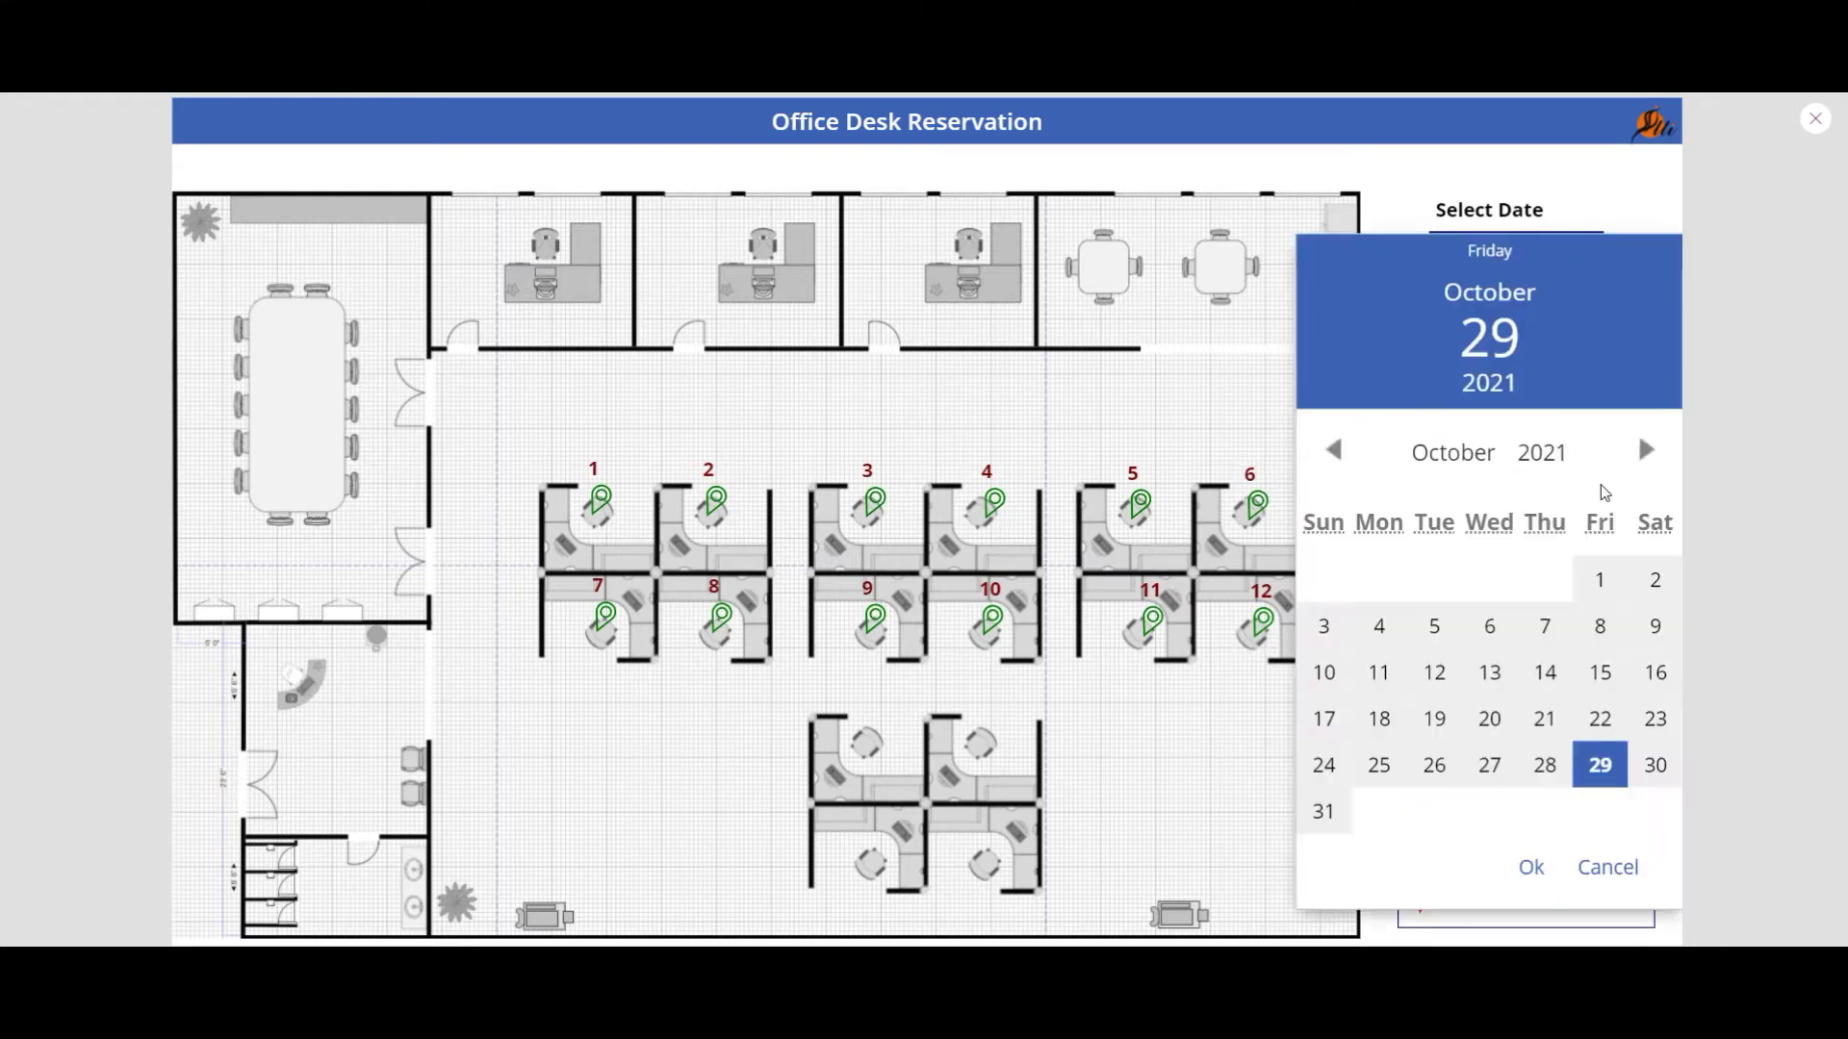
pyautogui.click(1646, 450)
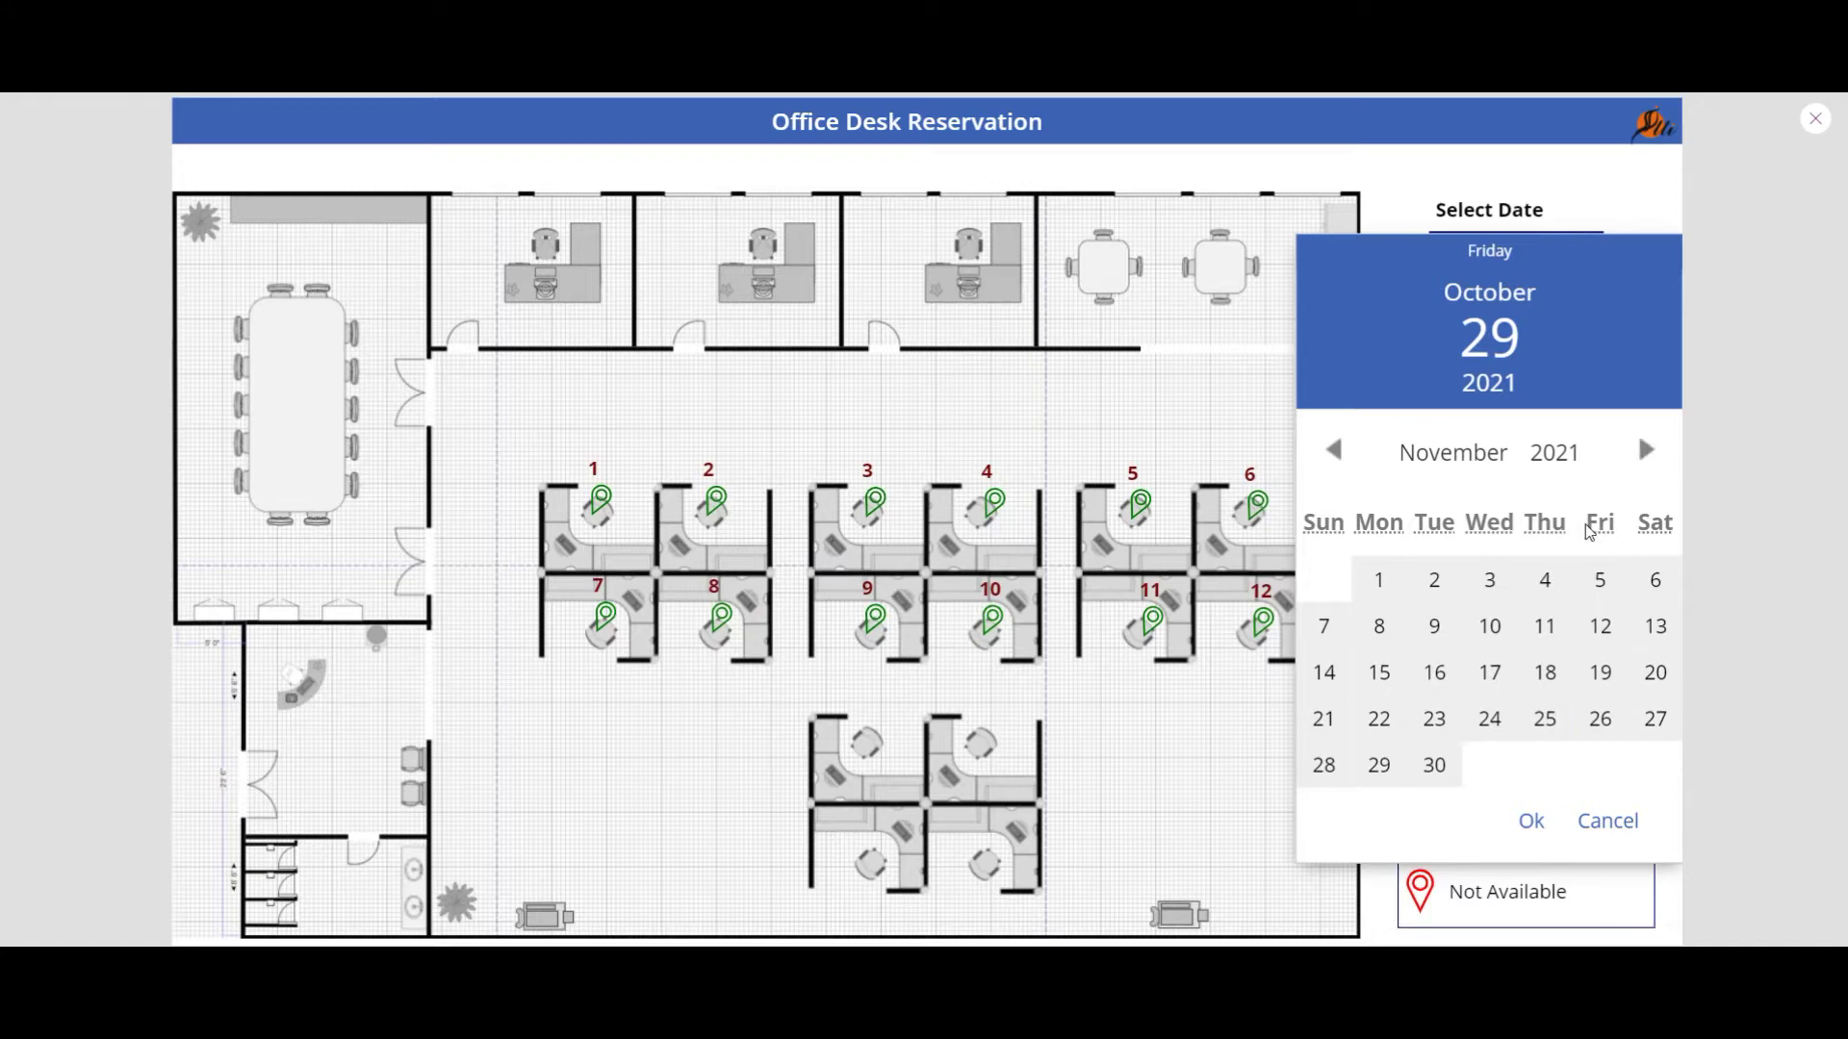
pyautogui.click(1337, 450)
pyautogui.click(1596, 582)
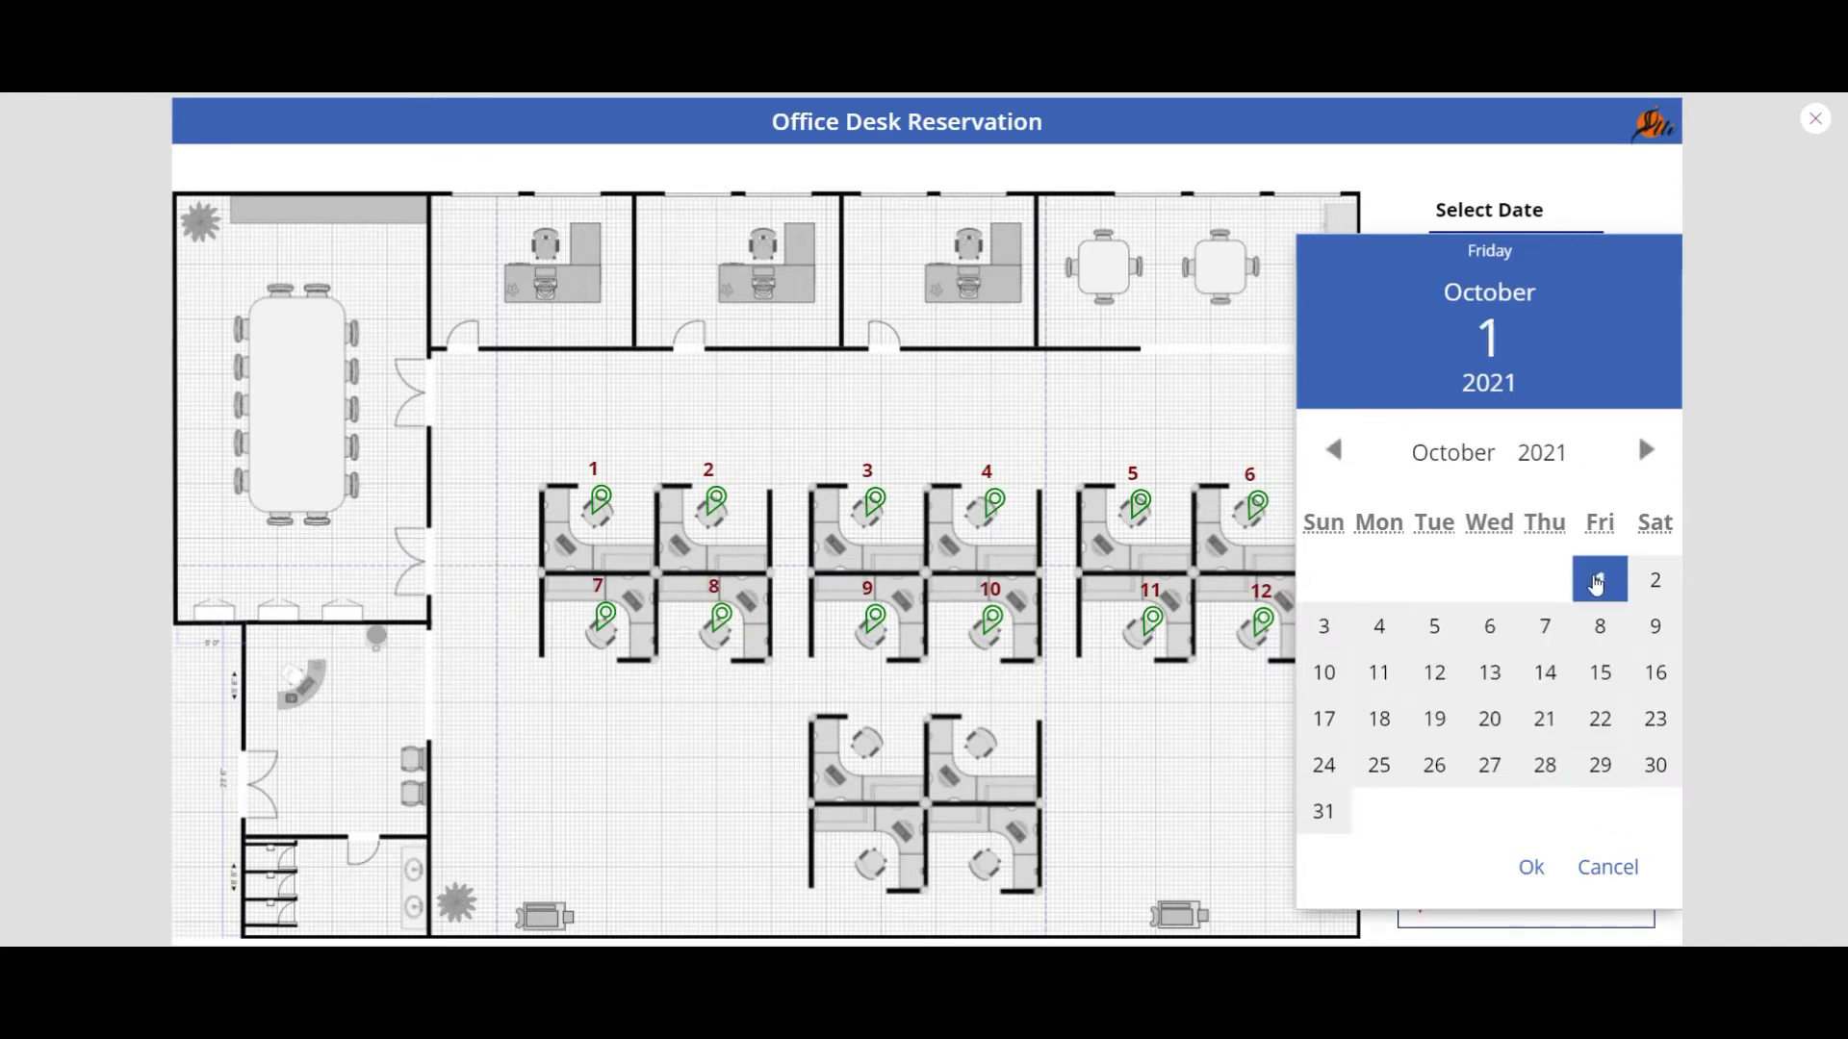
pyautogui.click(1530, 868)
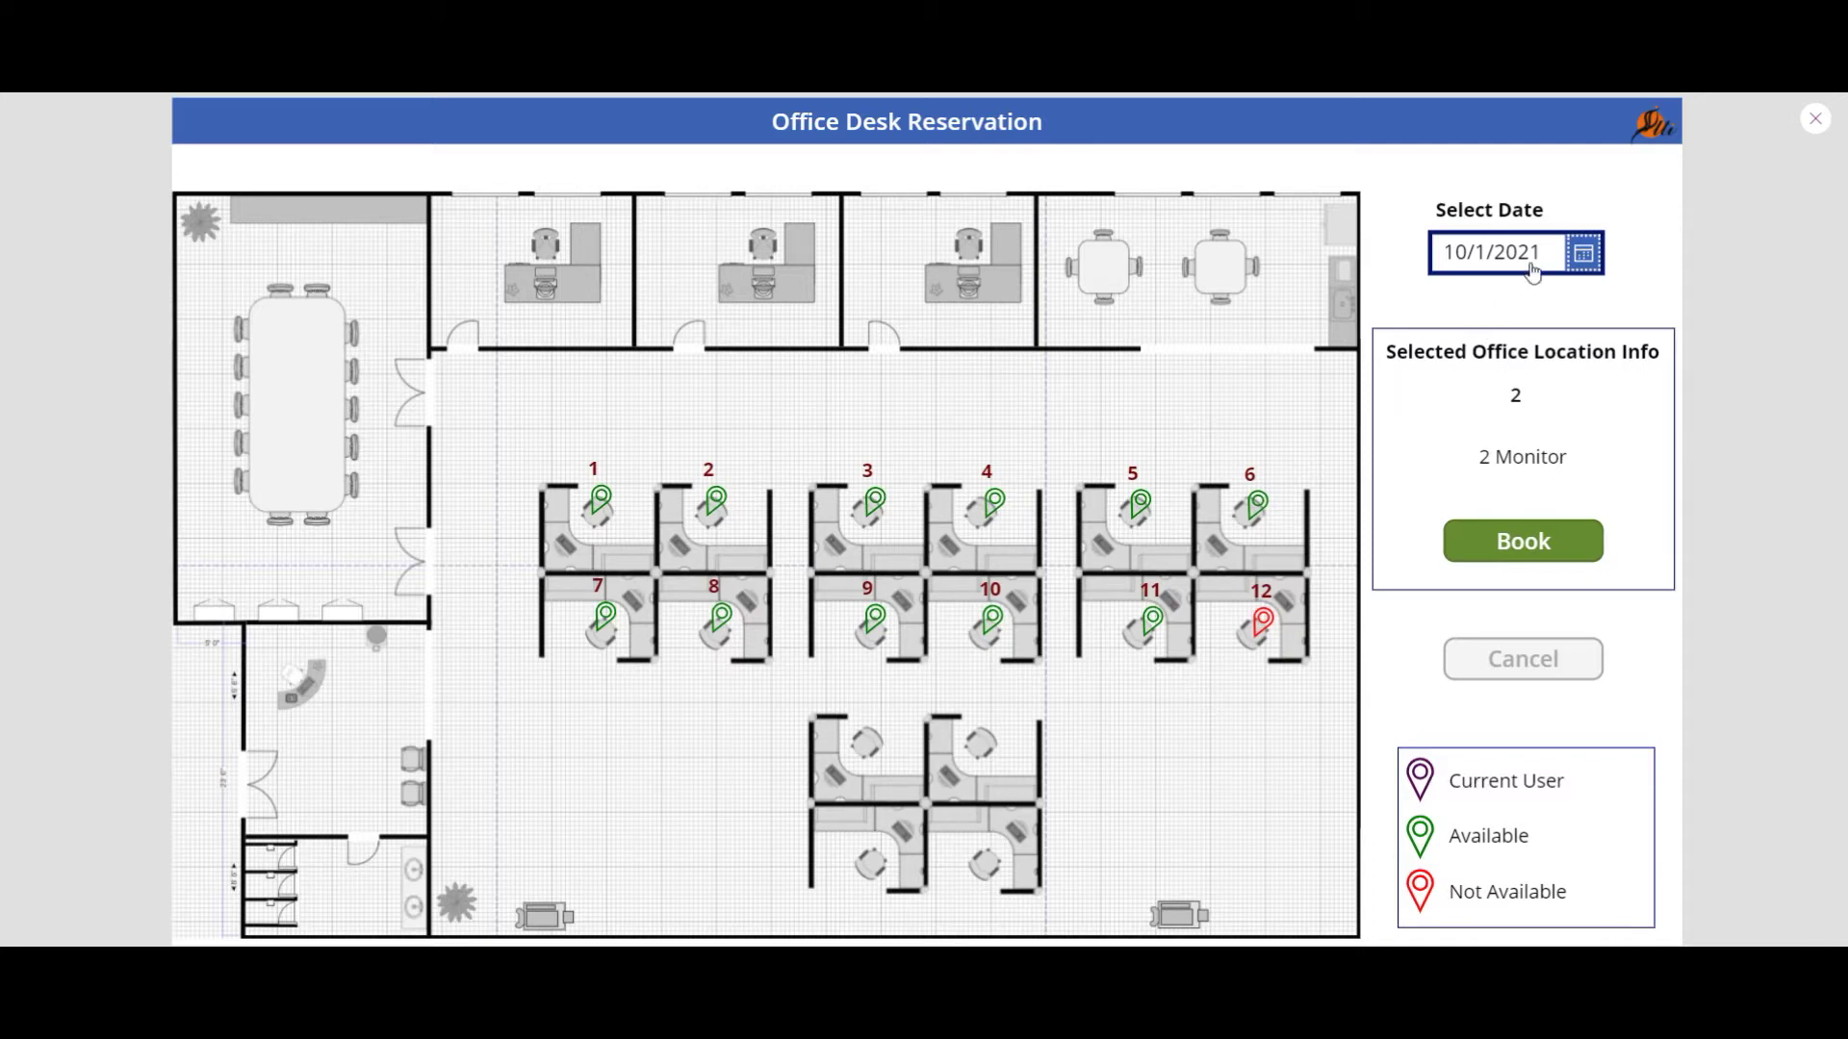
# Step: Check the equipment of desks 1 and 2, then book desk 3 (1 monitor, wireless mouse)
pyautogui.click(601, 502)
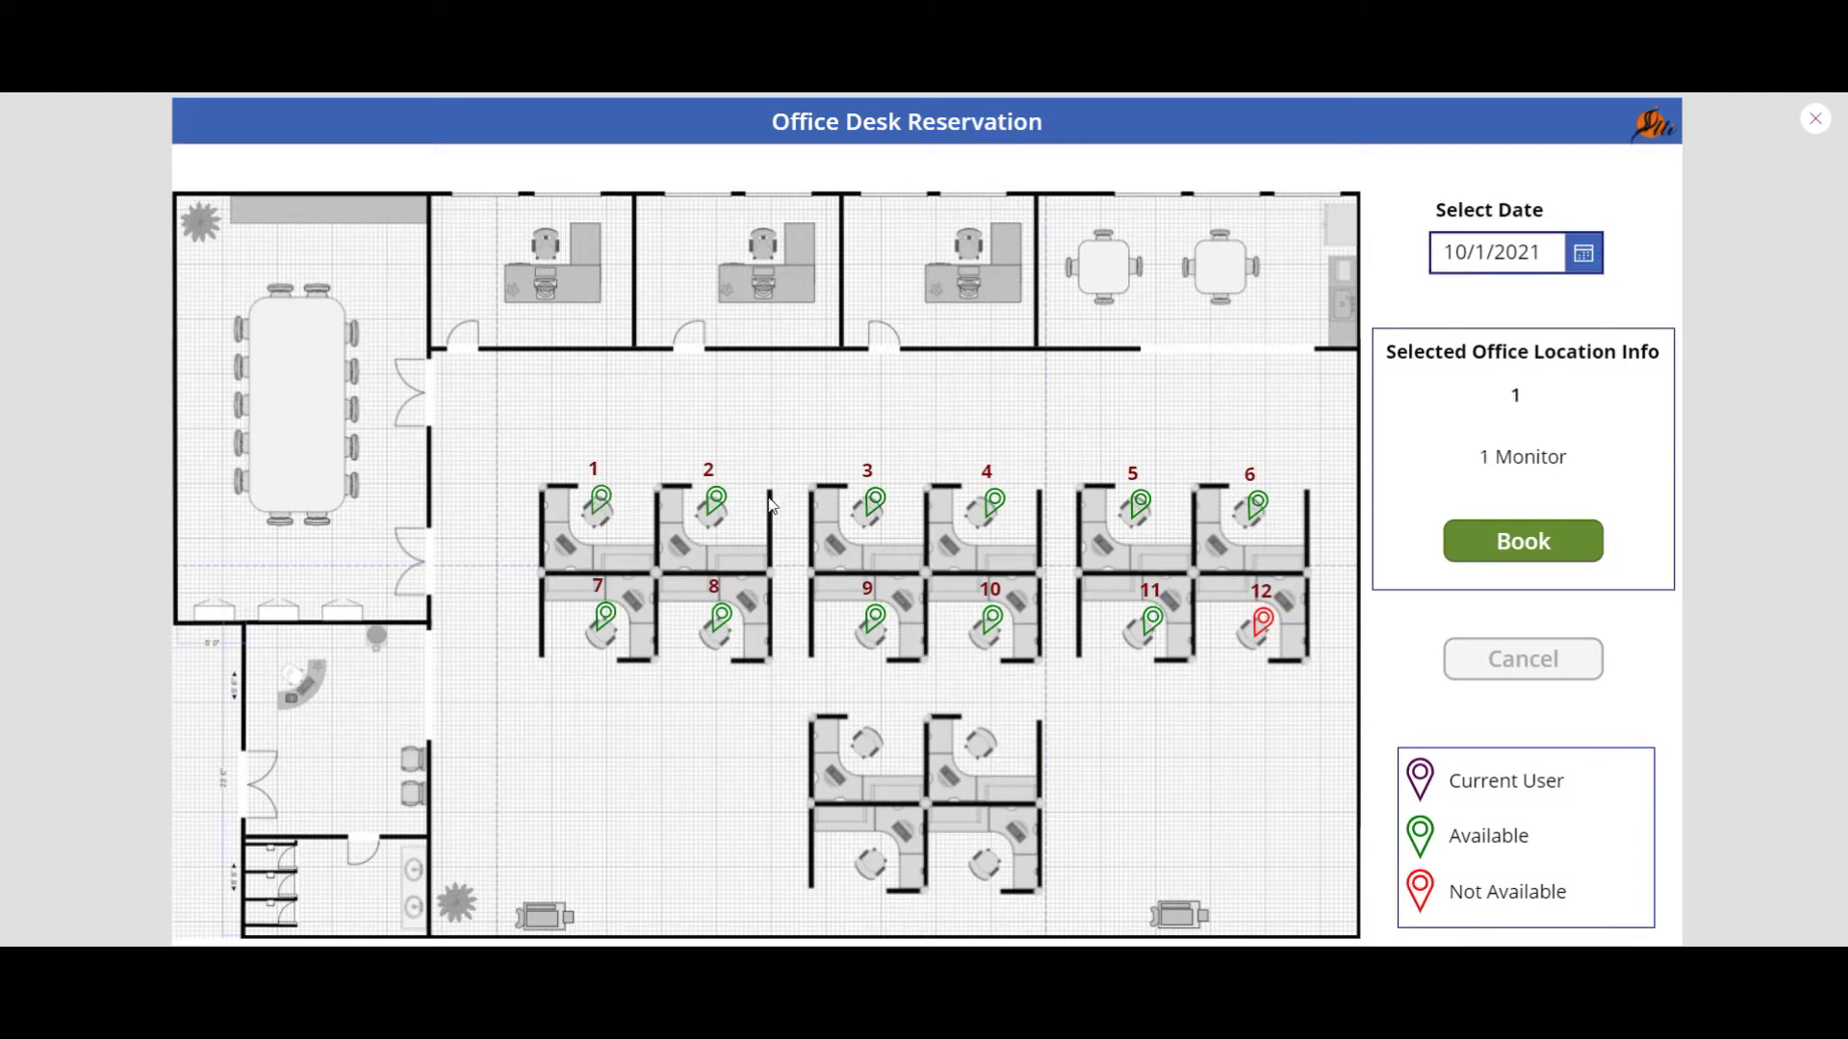
pyautogui.click(718, 503)
pyautogui.click(879, 509)
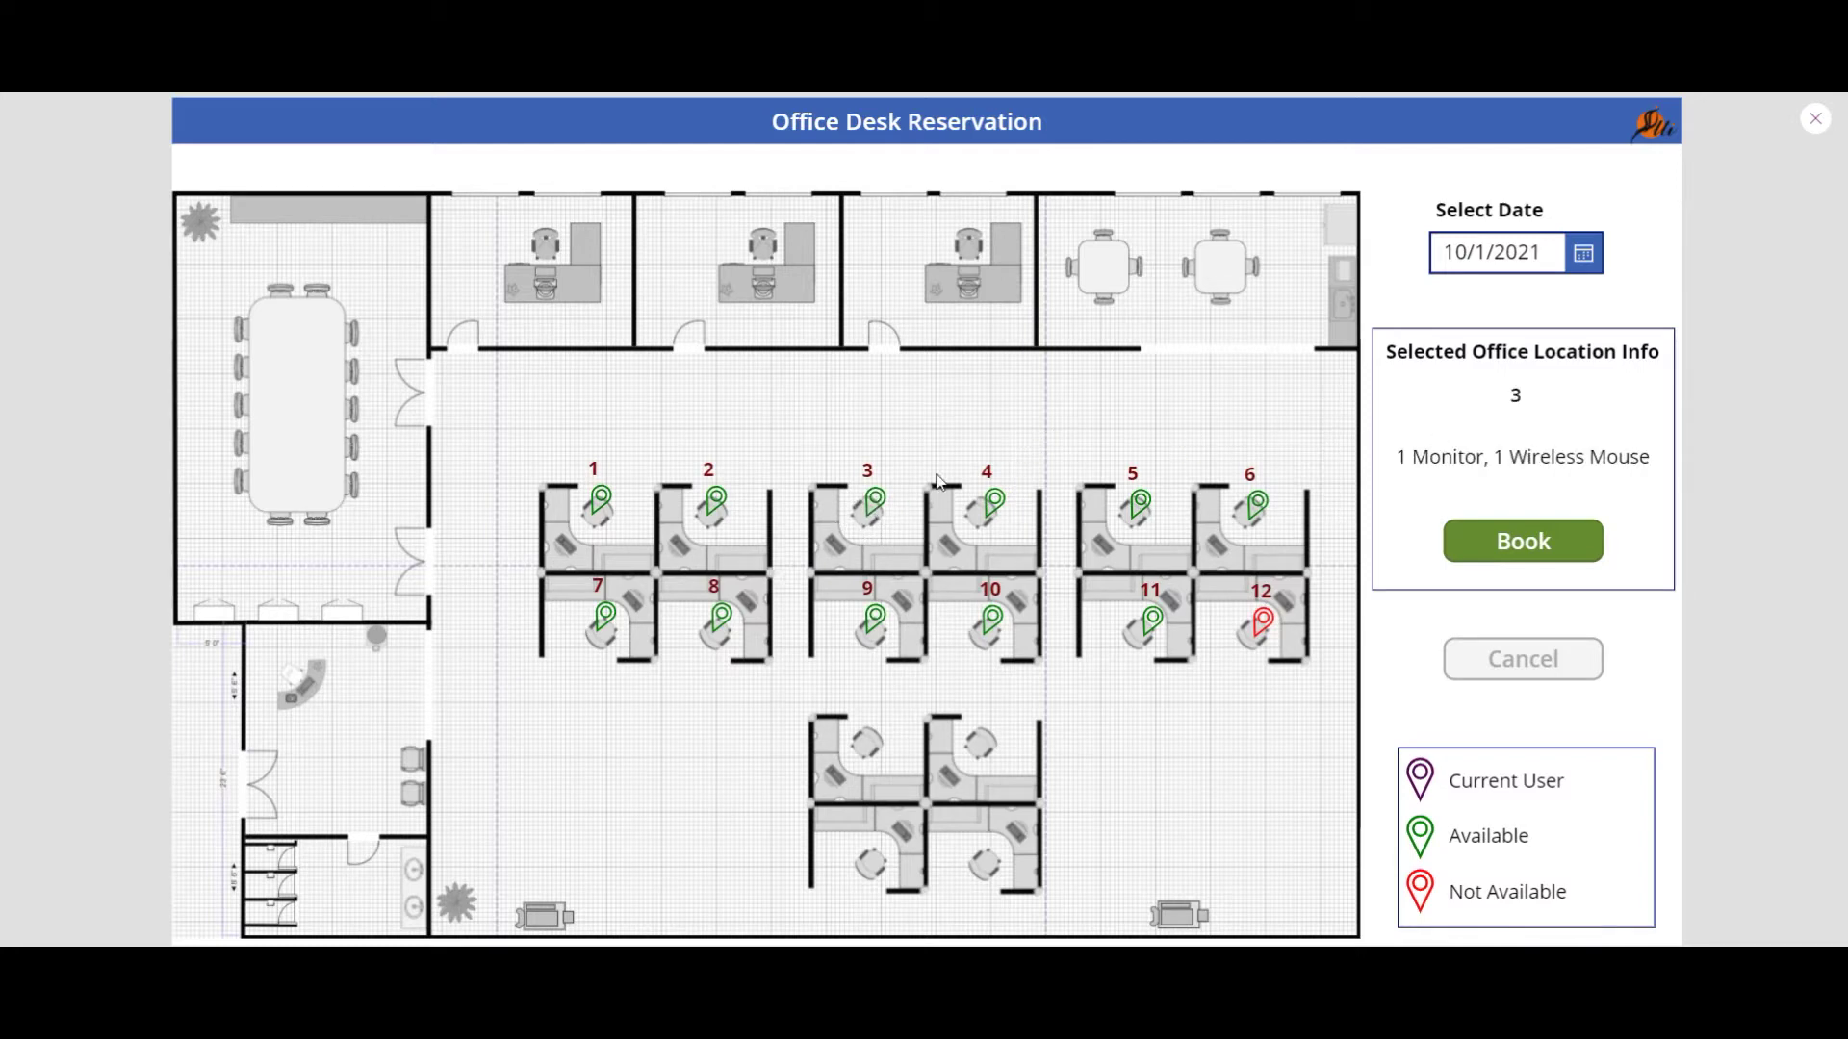
pyautogui.click(1519, 545)
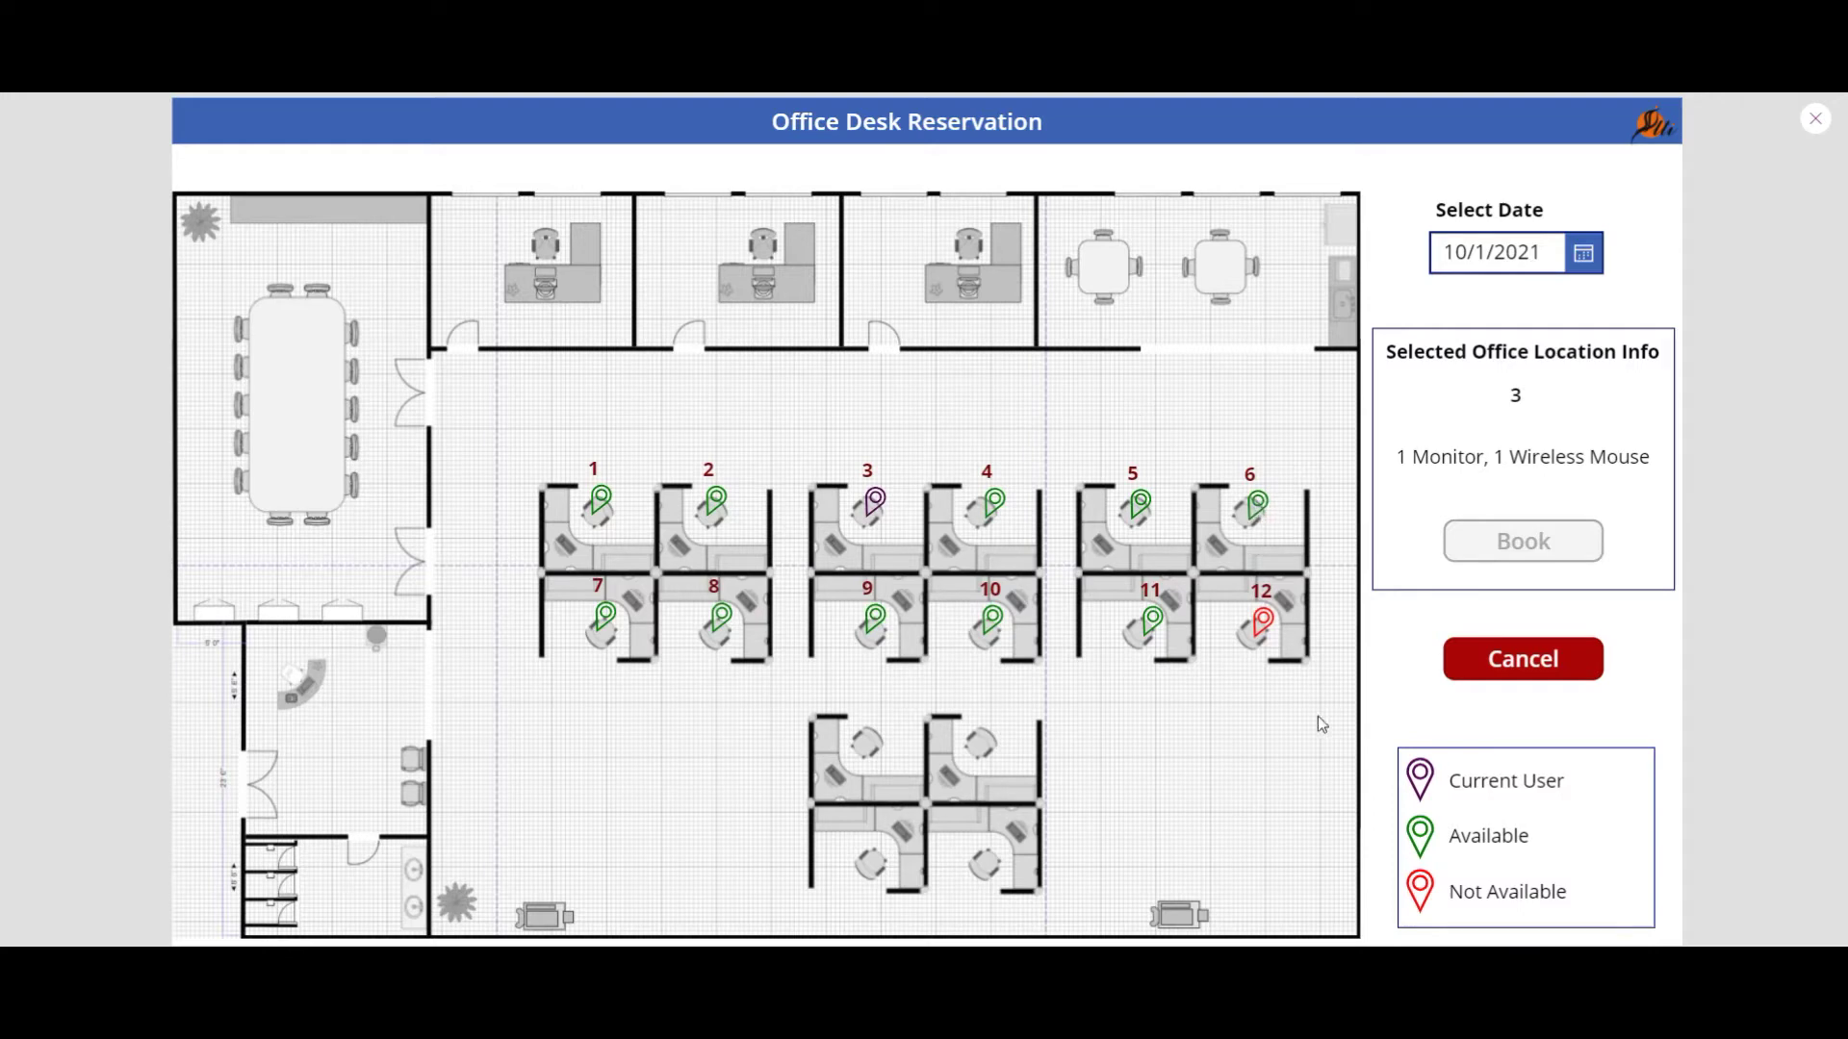
# Step: Cancel the desk 3 booking and book desk 5 instead
pyautogui.click(1527, 669)
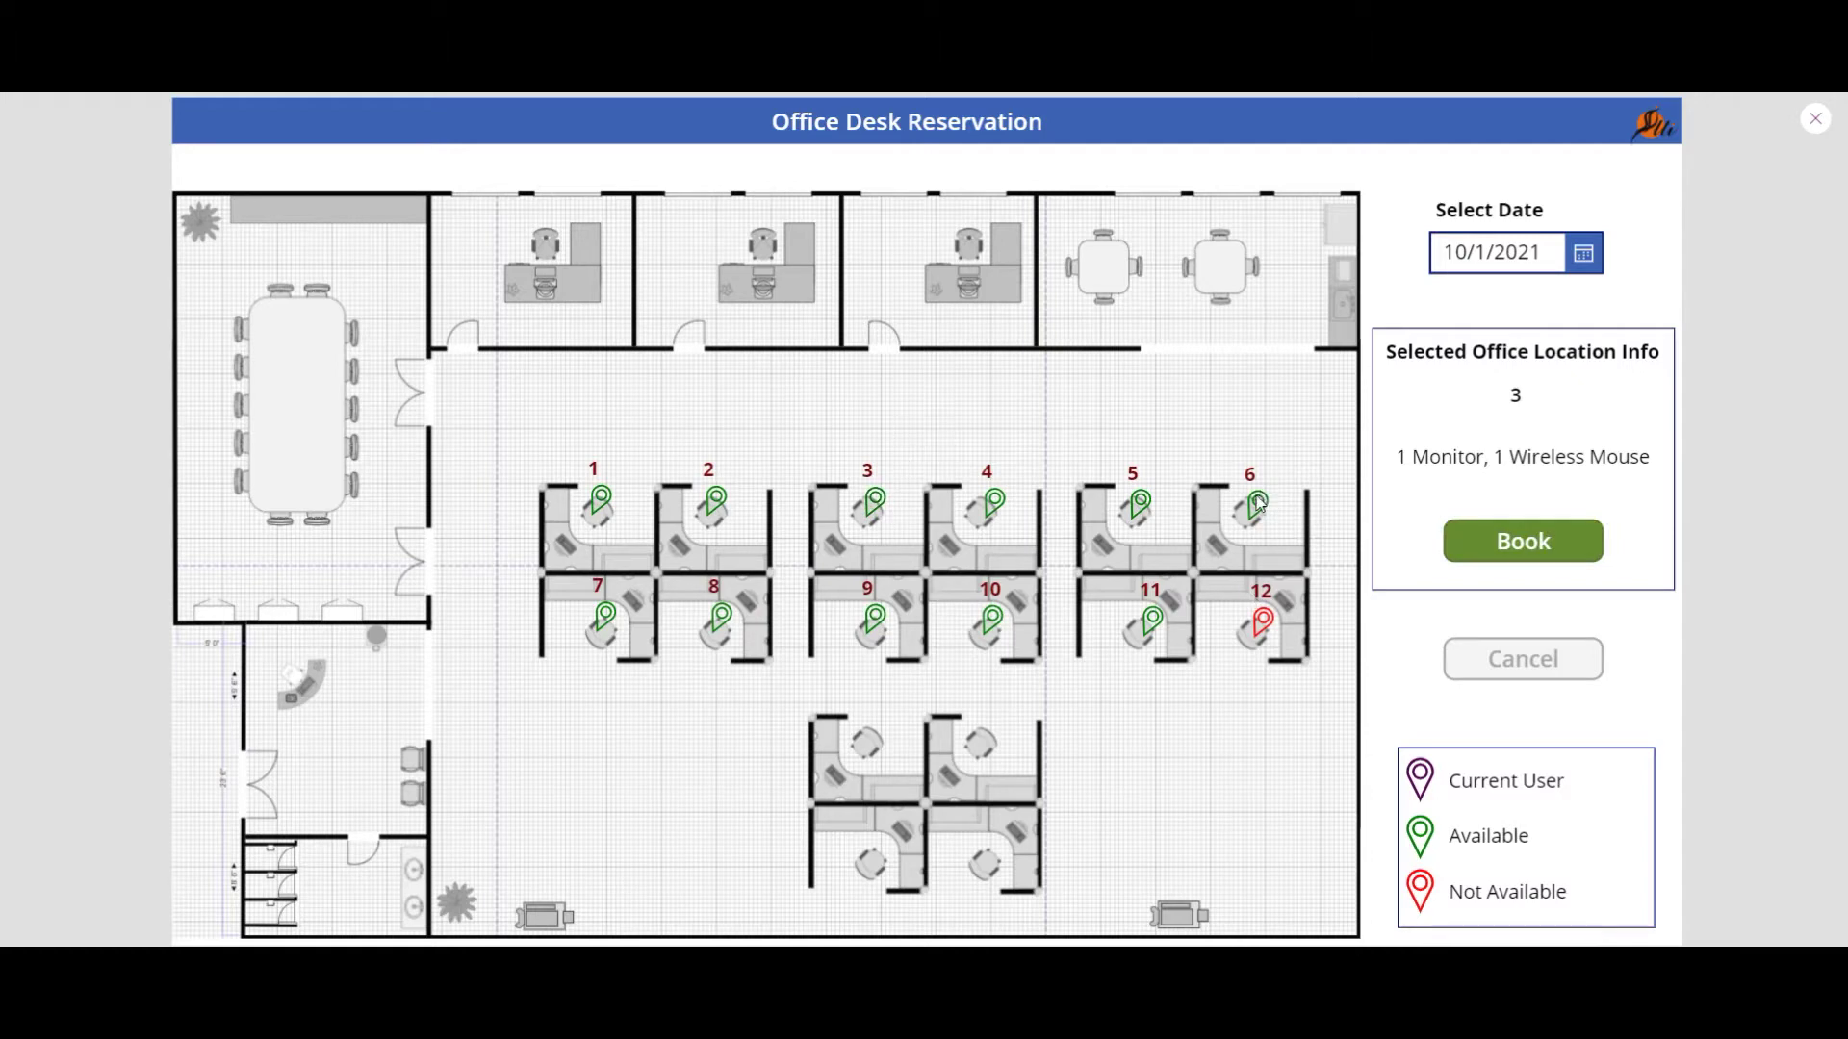
pyautogui.click(1137, 507)
pyautogui.click(1449, 560)
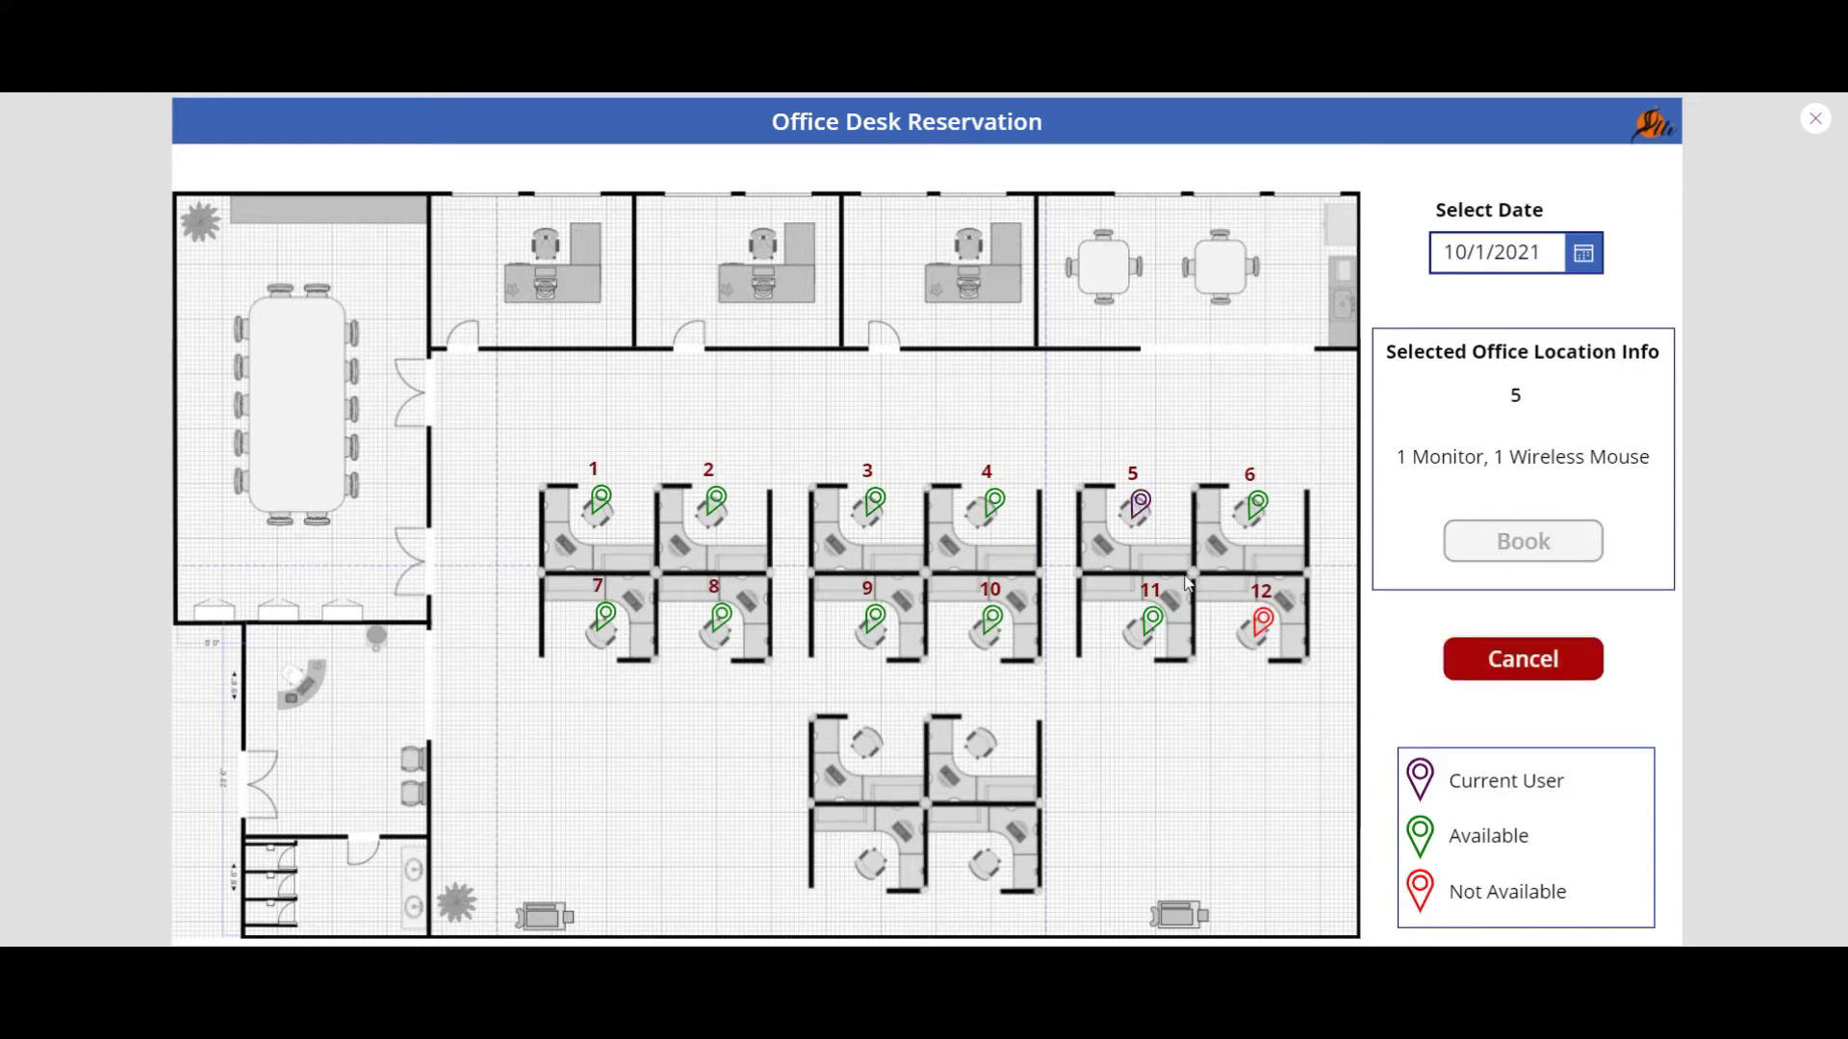
# Step: Move the booking from desk 5 to desk 6 (2 monitors) and exit the preview
pyautogui.click(1258, 507)
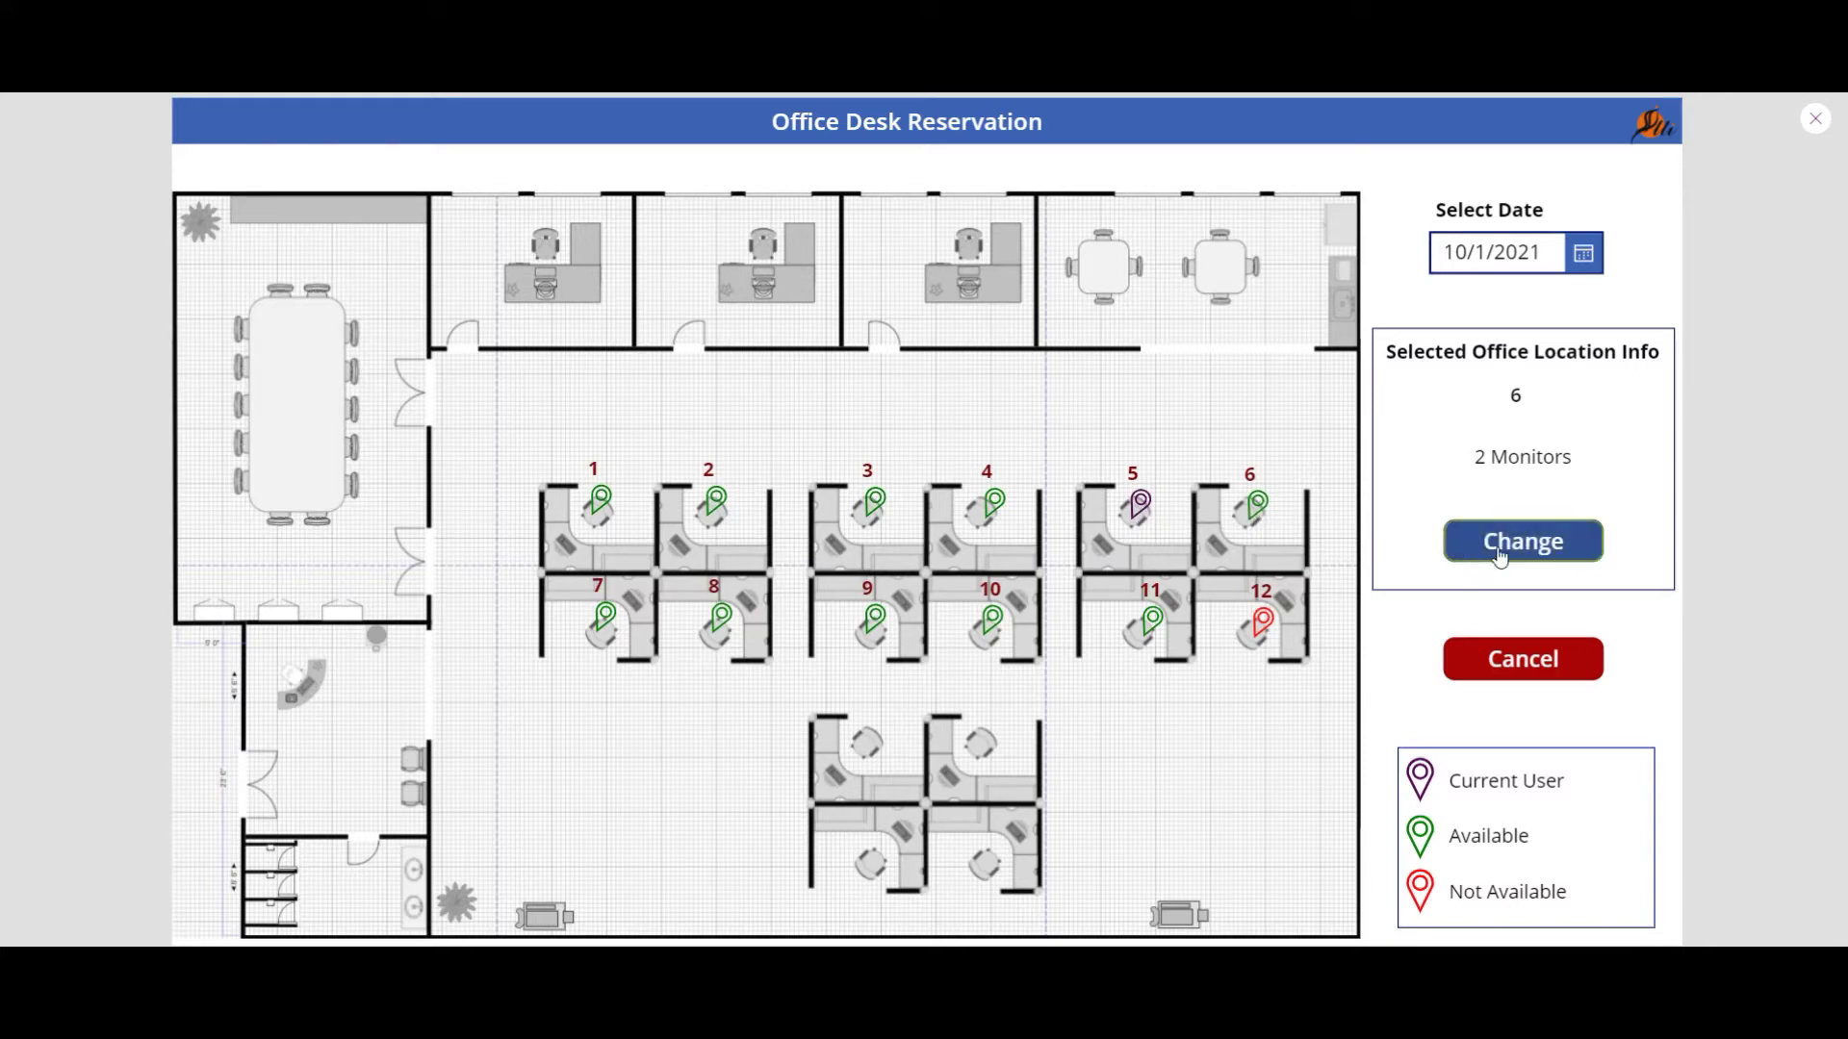
pyautogui.click(1530, 552)
pyautogui.click(1532, 553)
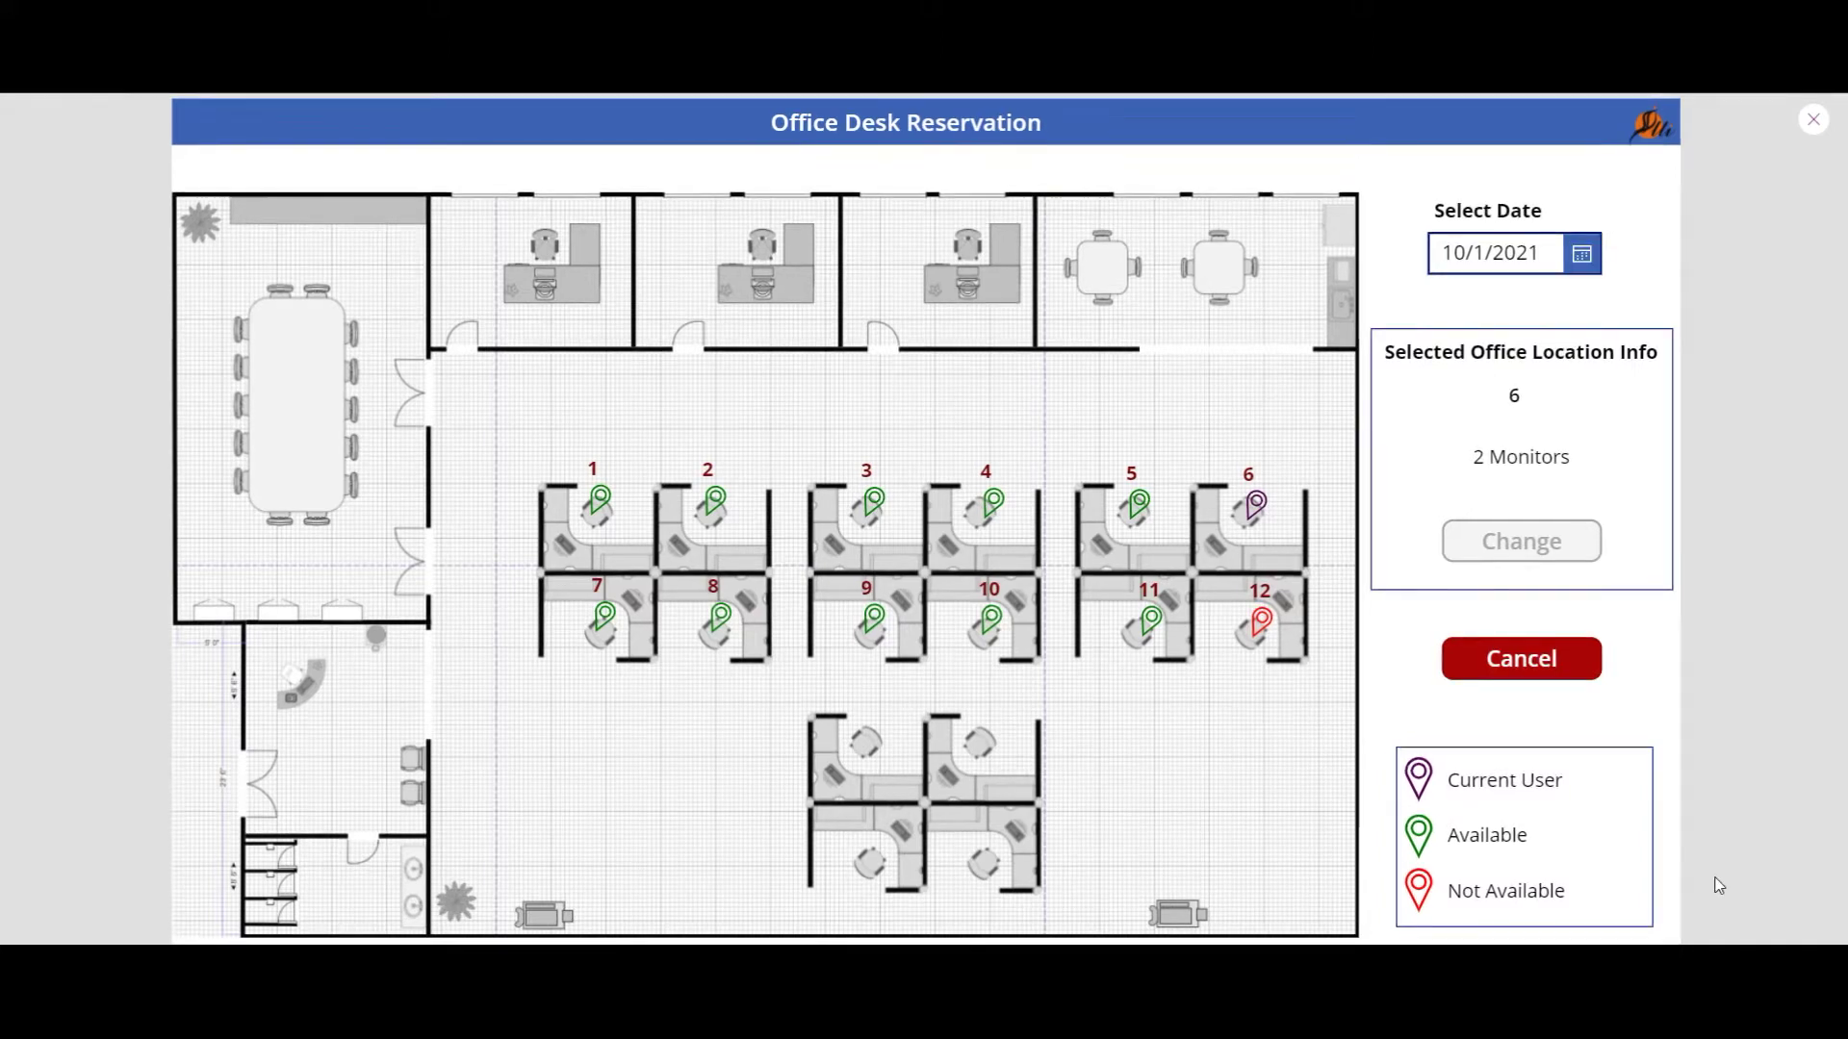
pyautogui.click(1814, 132)
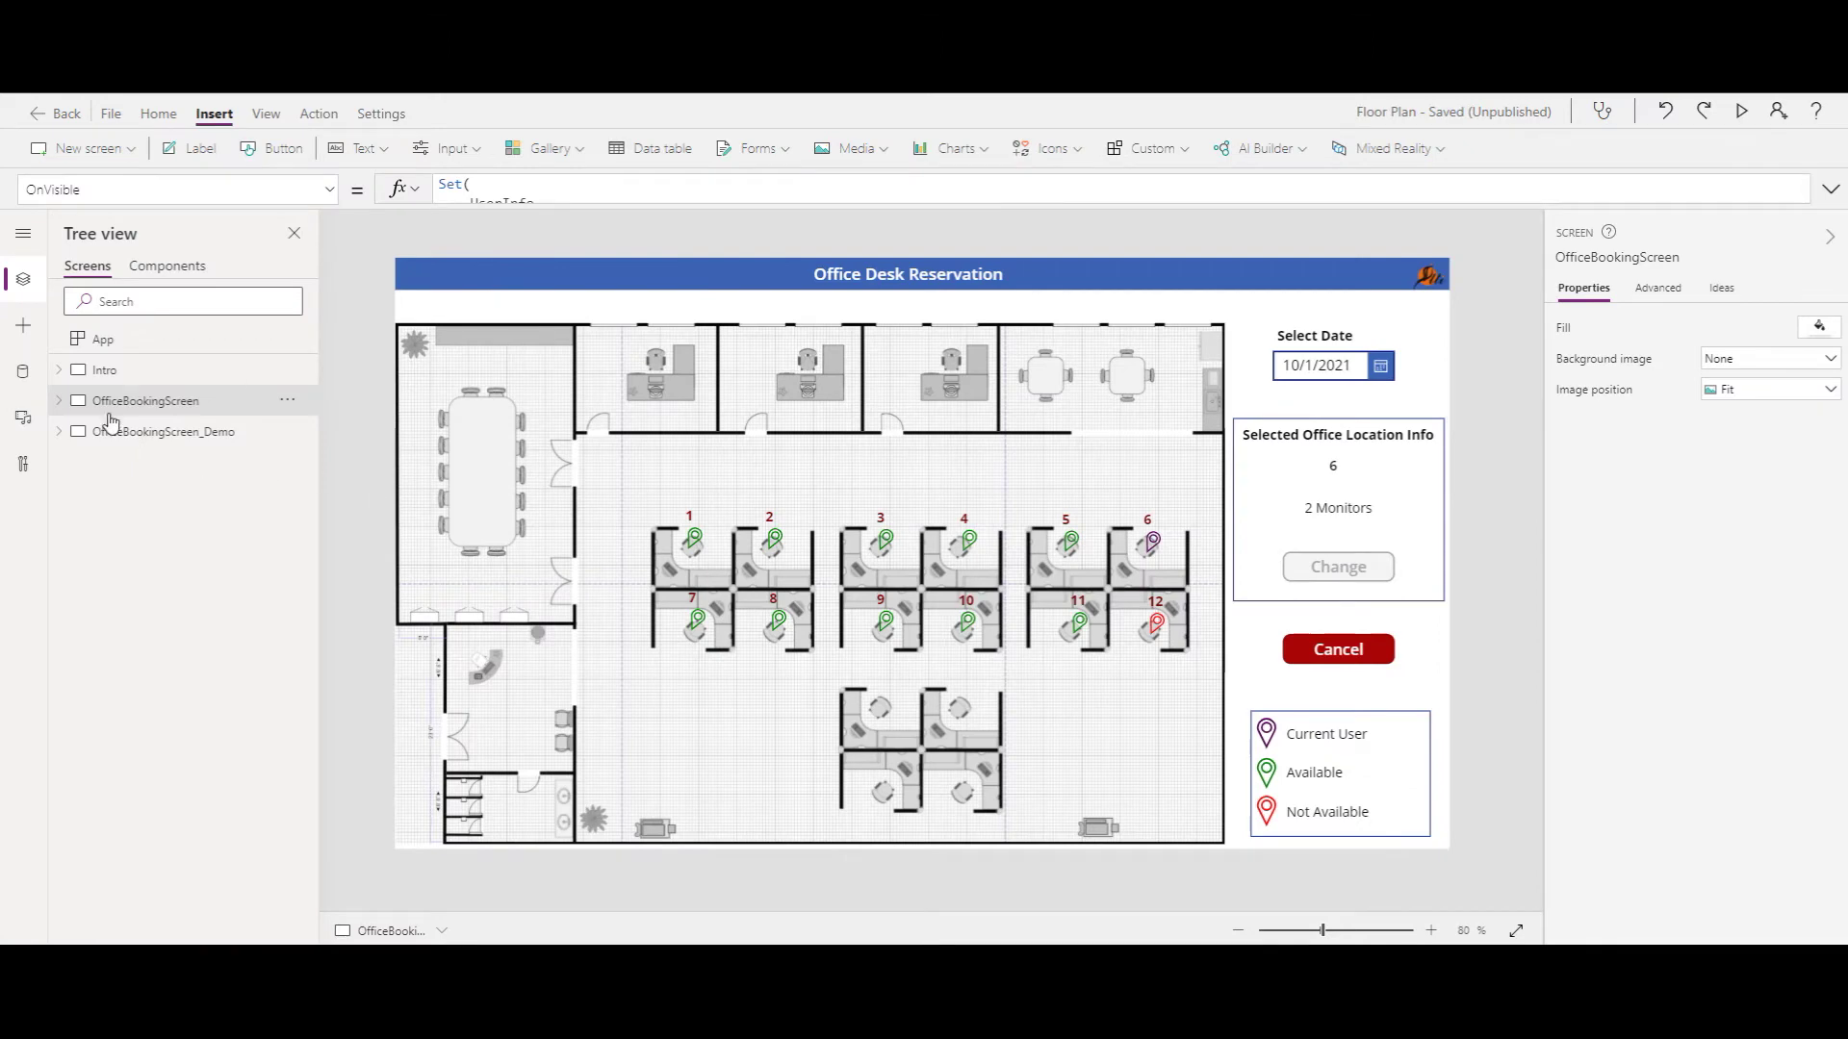
# Step: Select FloorPlanBG_1 on OfficeBookingScreen_Demo and view the app's media images, including FloorPlan.png
pyautogui.click(108, 371)
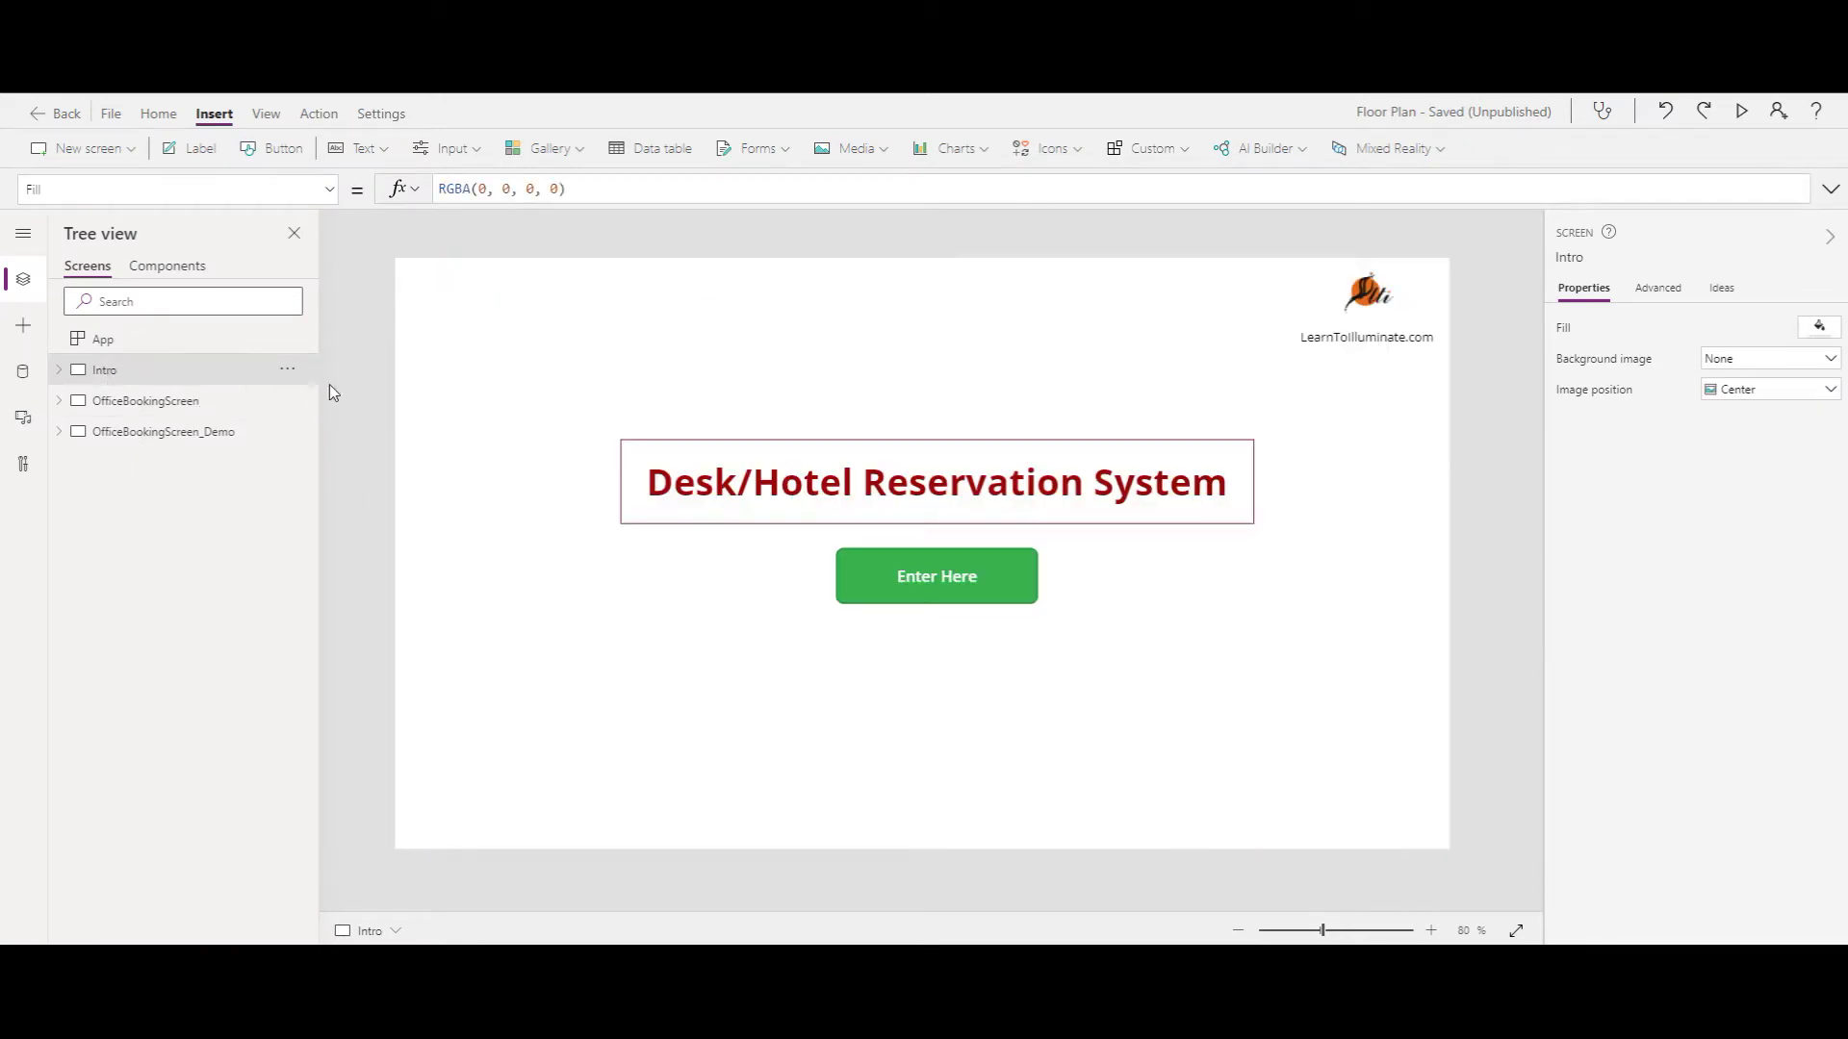
pyautogui.click(126, 404)
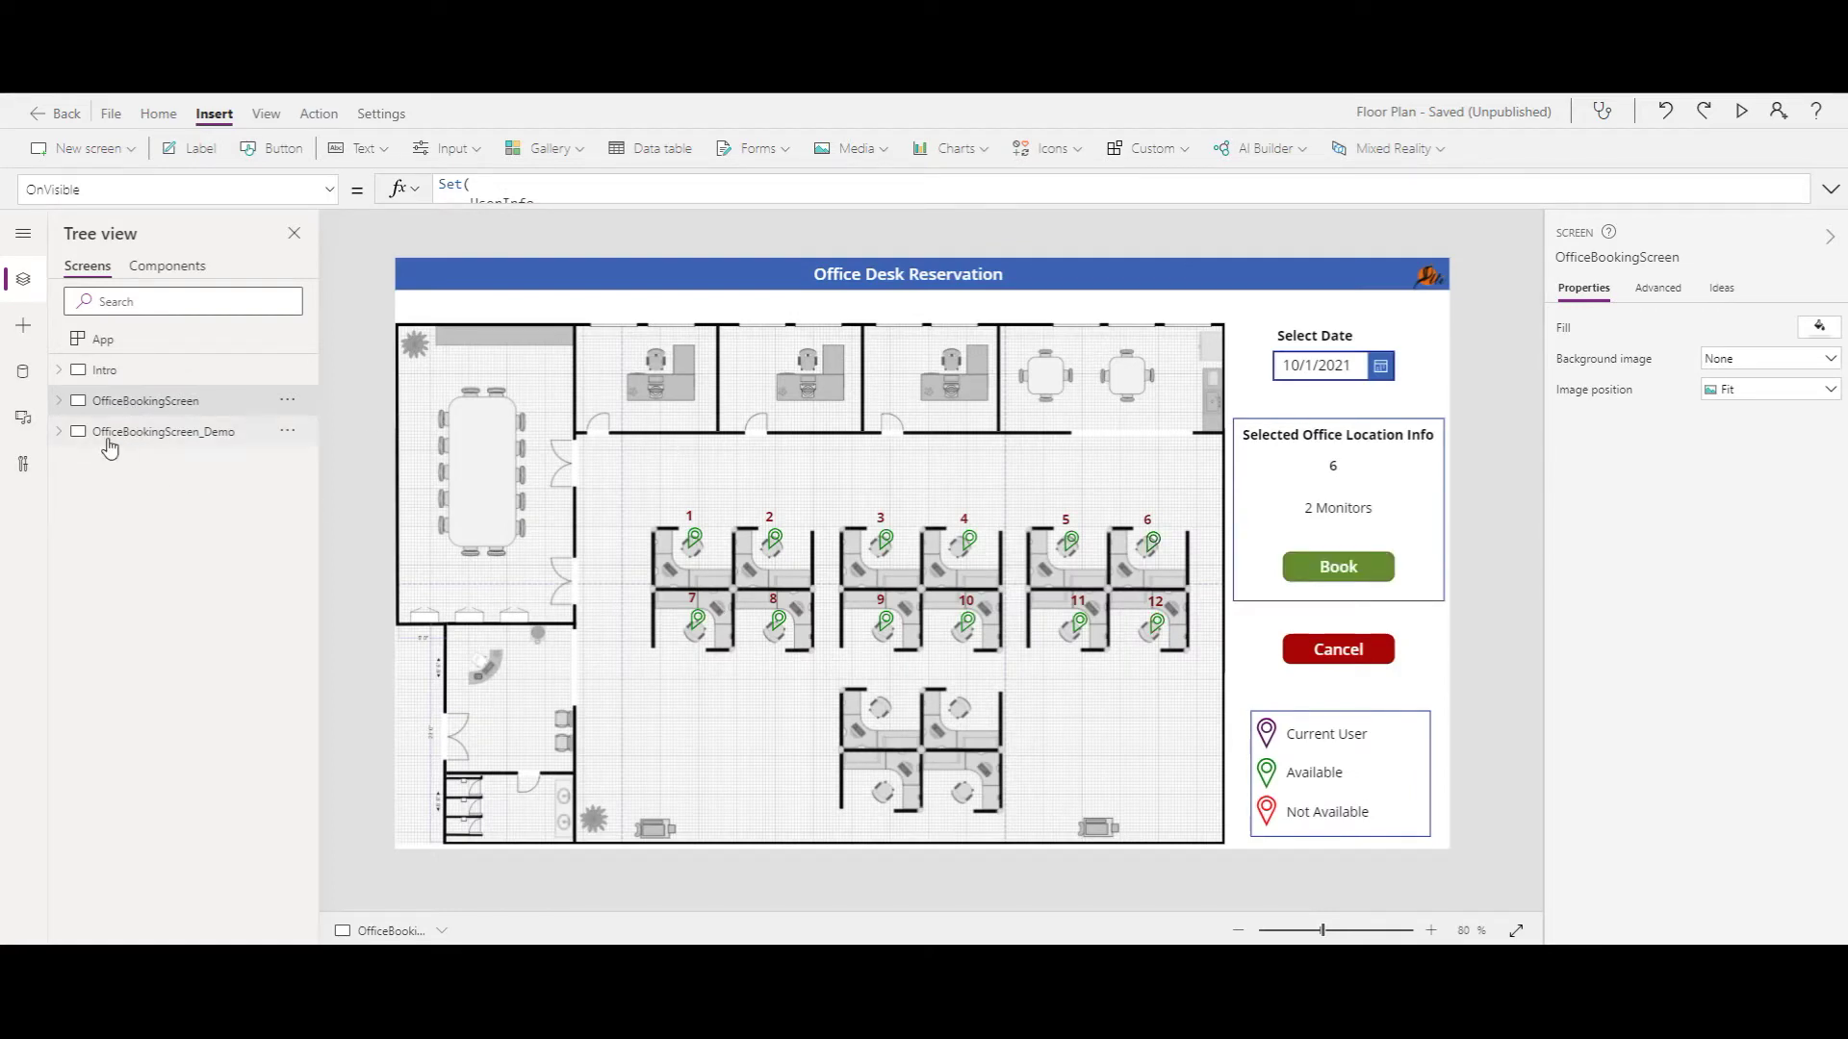
pyautogui.click(60, 434)
pyautogui.click(156, 433)
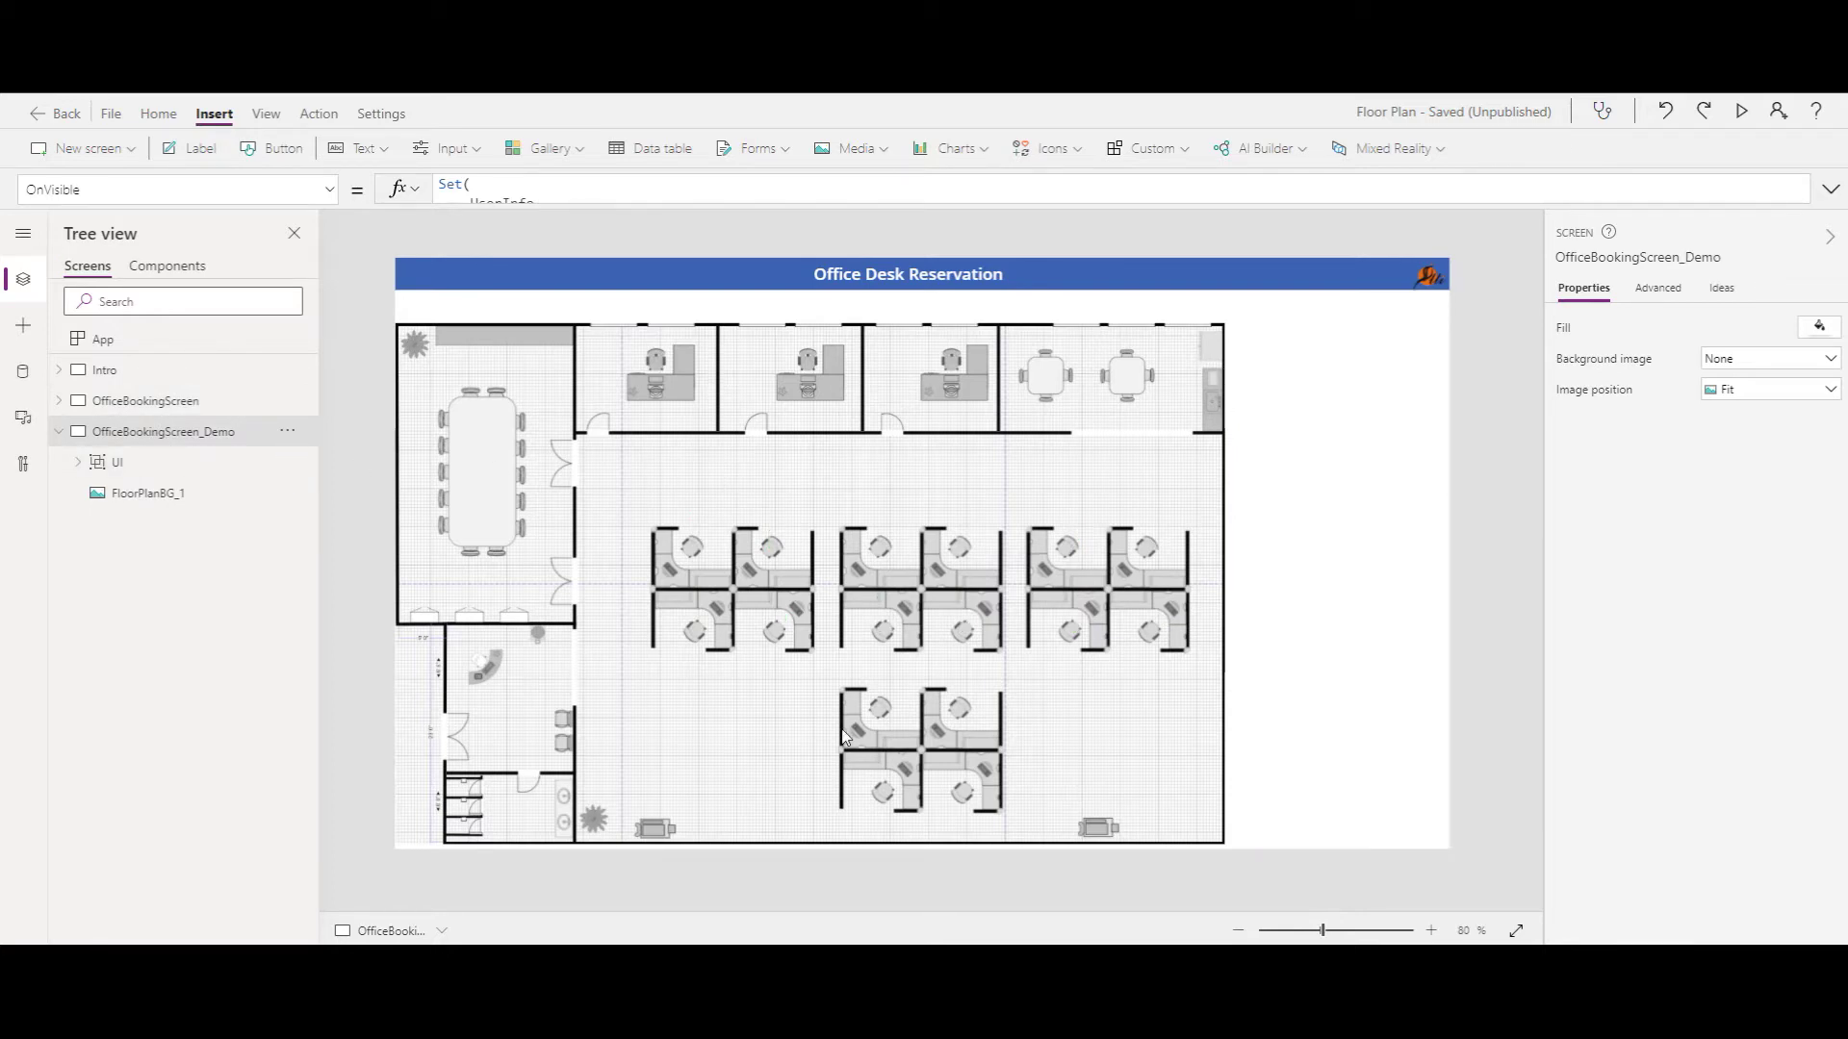
pyautogui.click(147, 495)
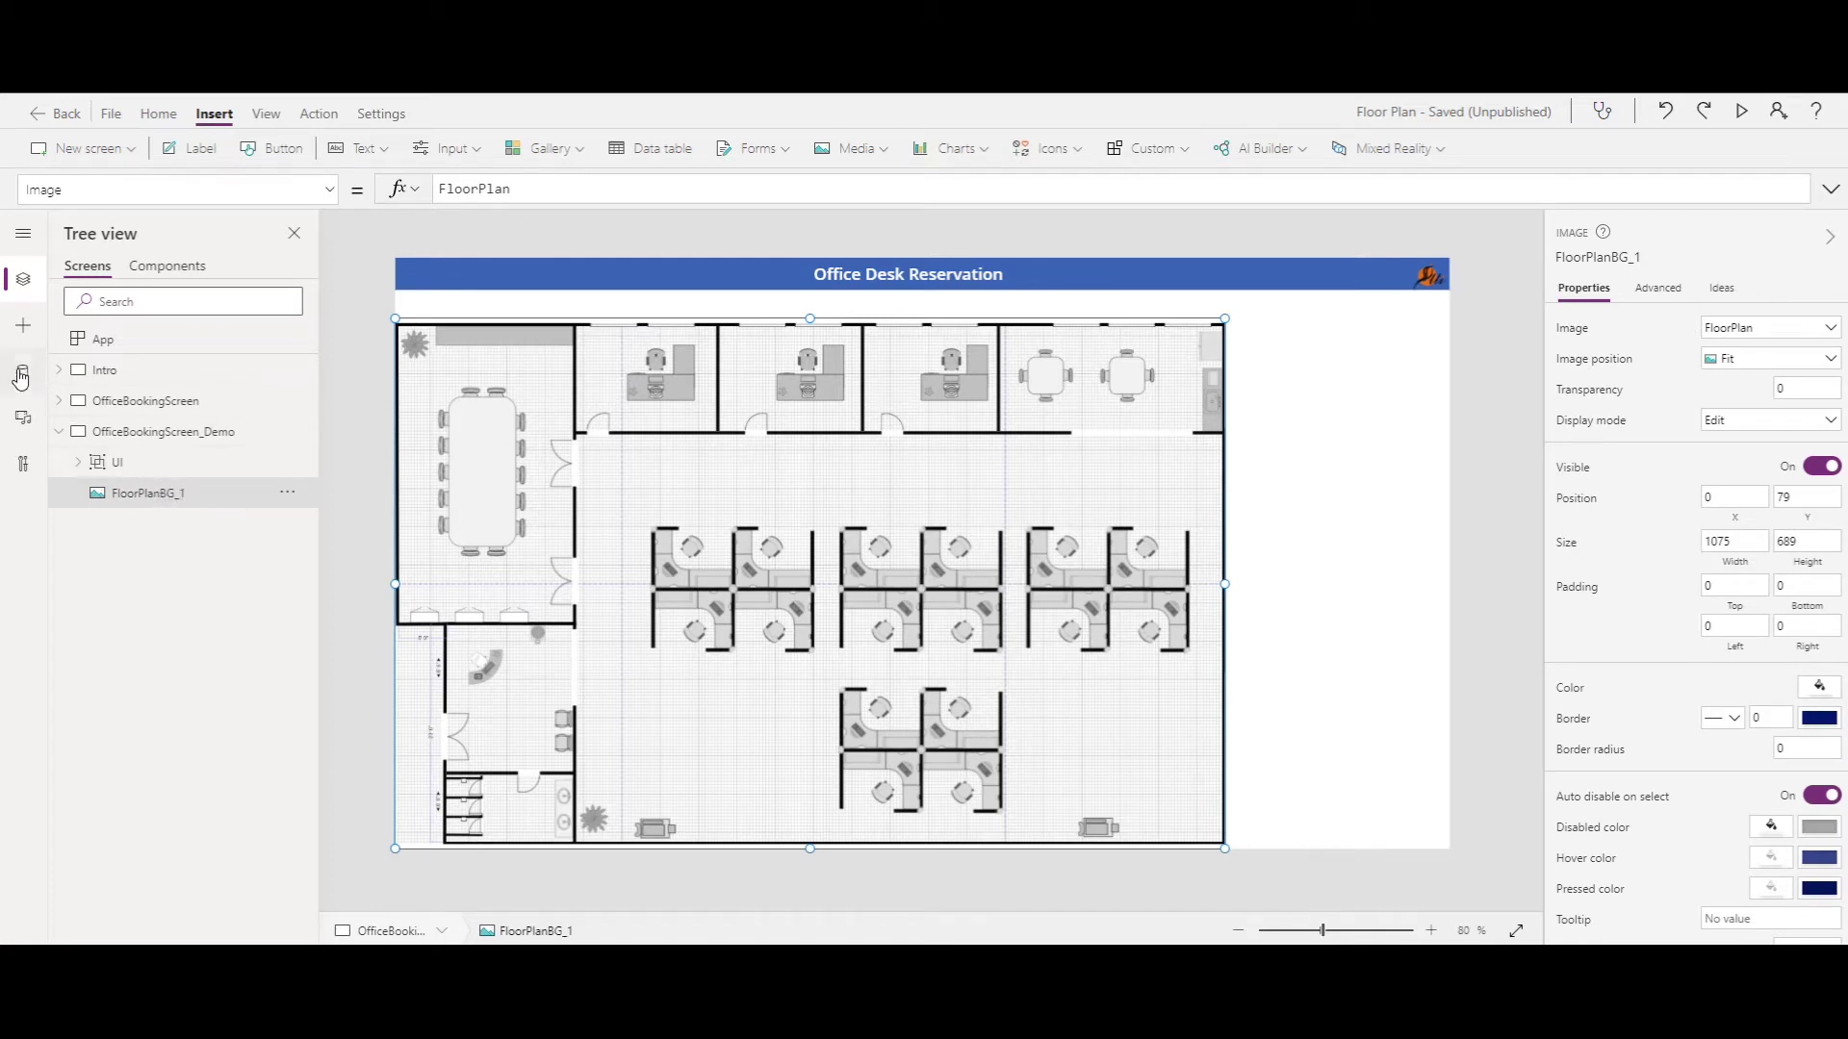
pyautogui.click(24, 423)
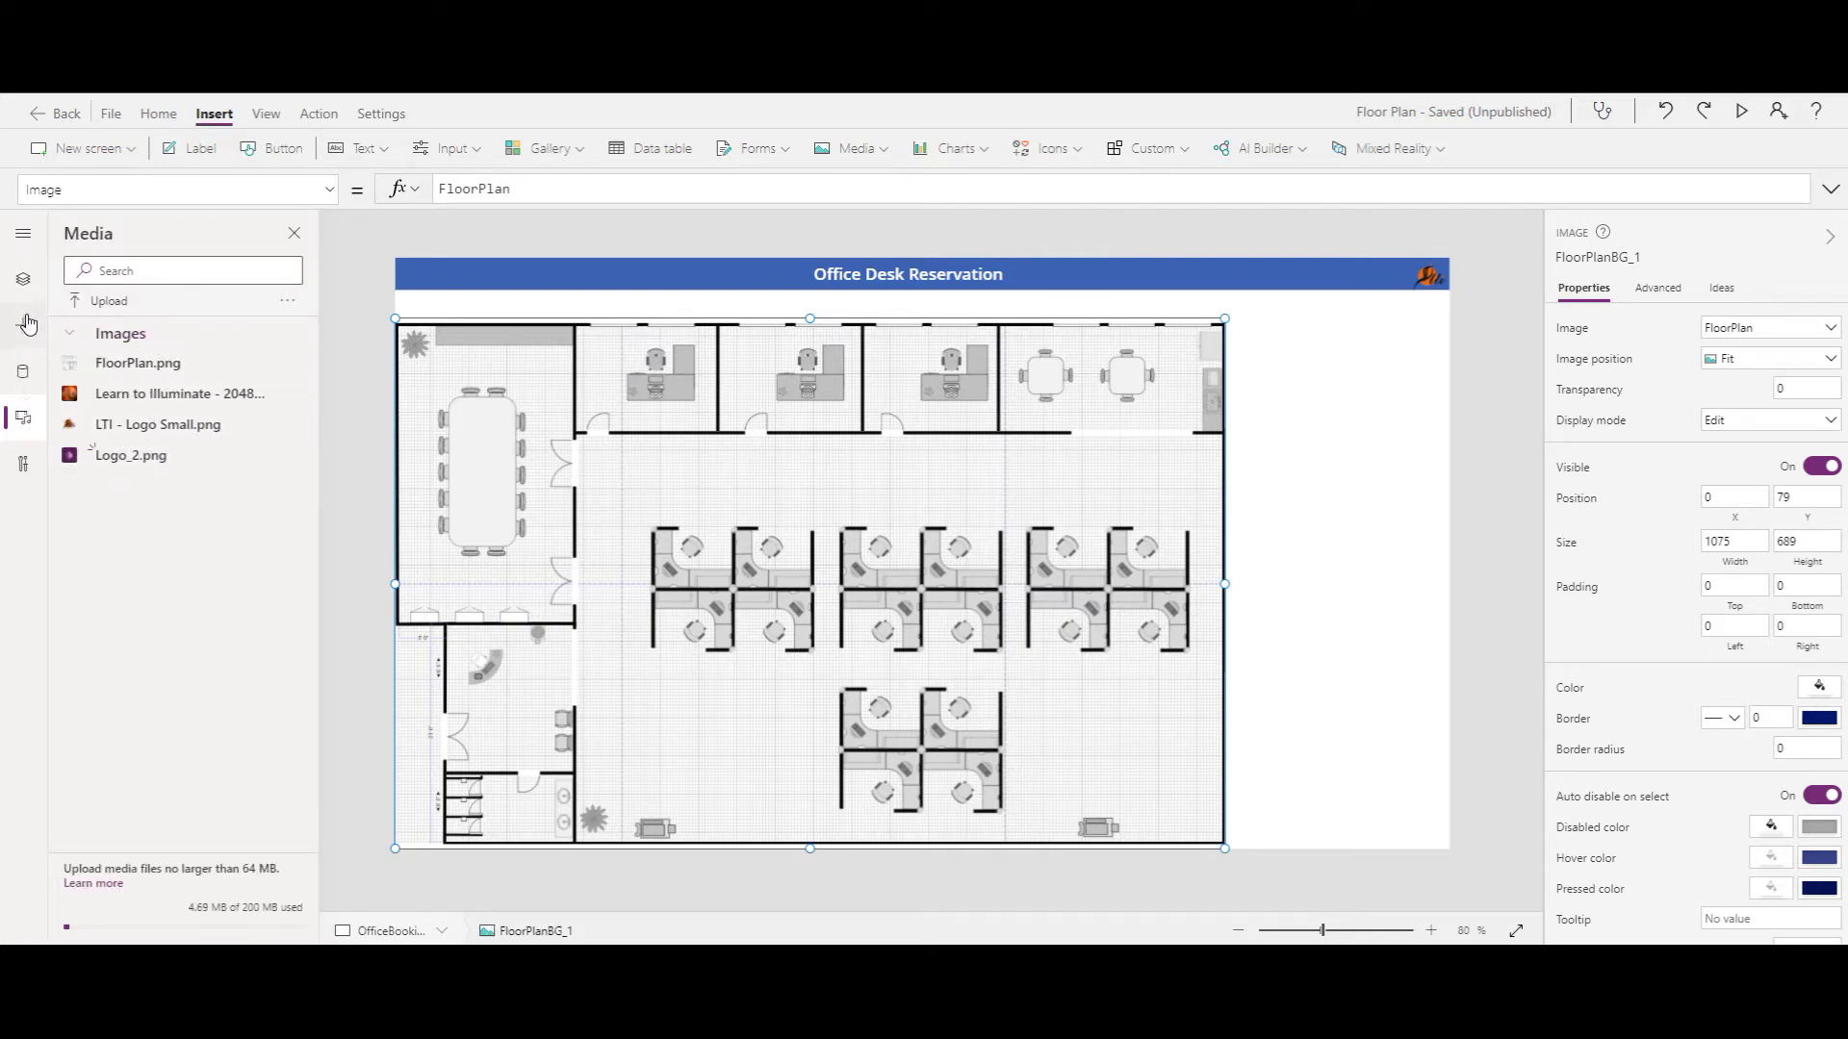
# Step: Add an Image control showing FloorPlan, enlarge it over the floor plan, then delete it
pyautogui.click(23, 279)
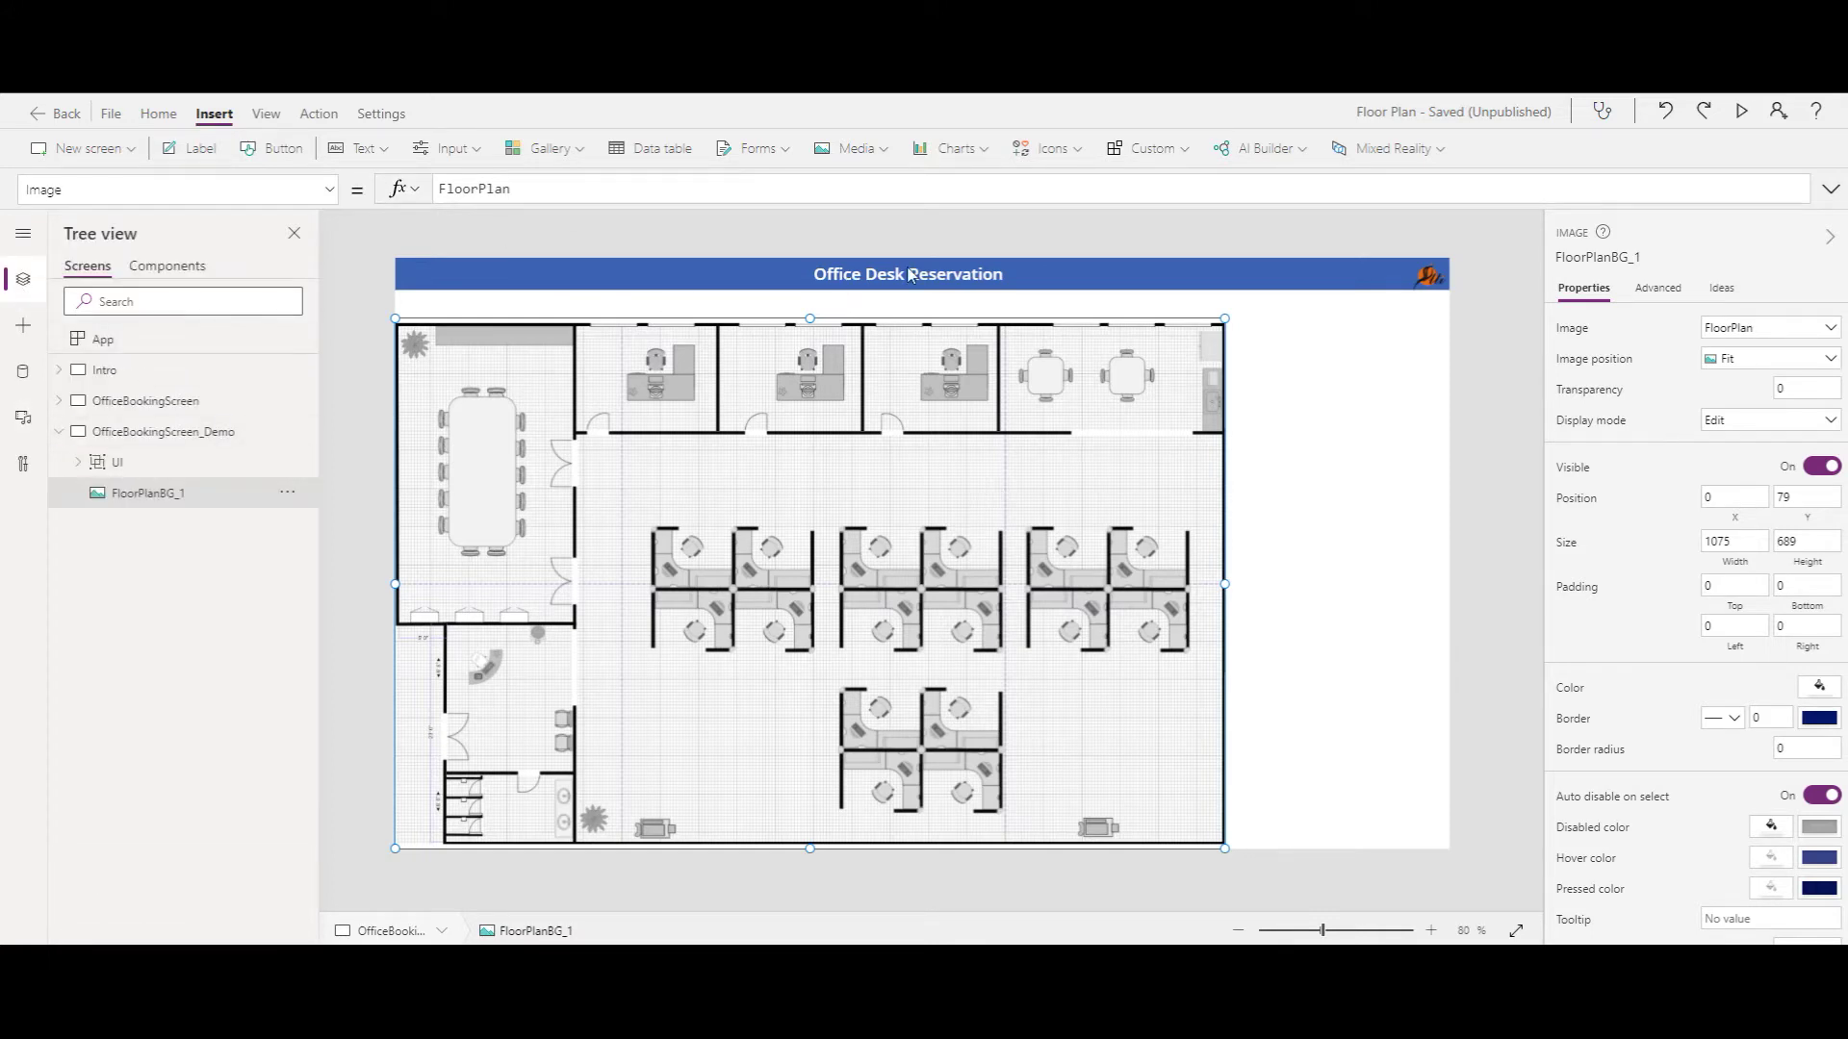
pyautogui.click(854, 149)
pyautogui.click(880, 186)
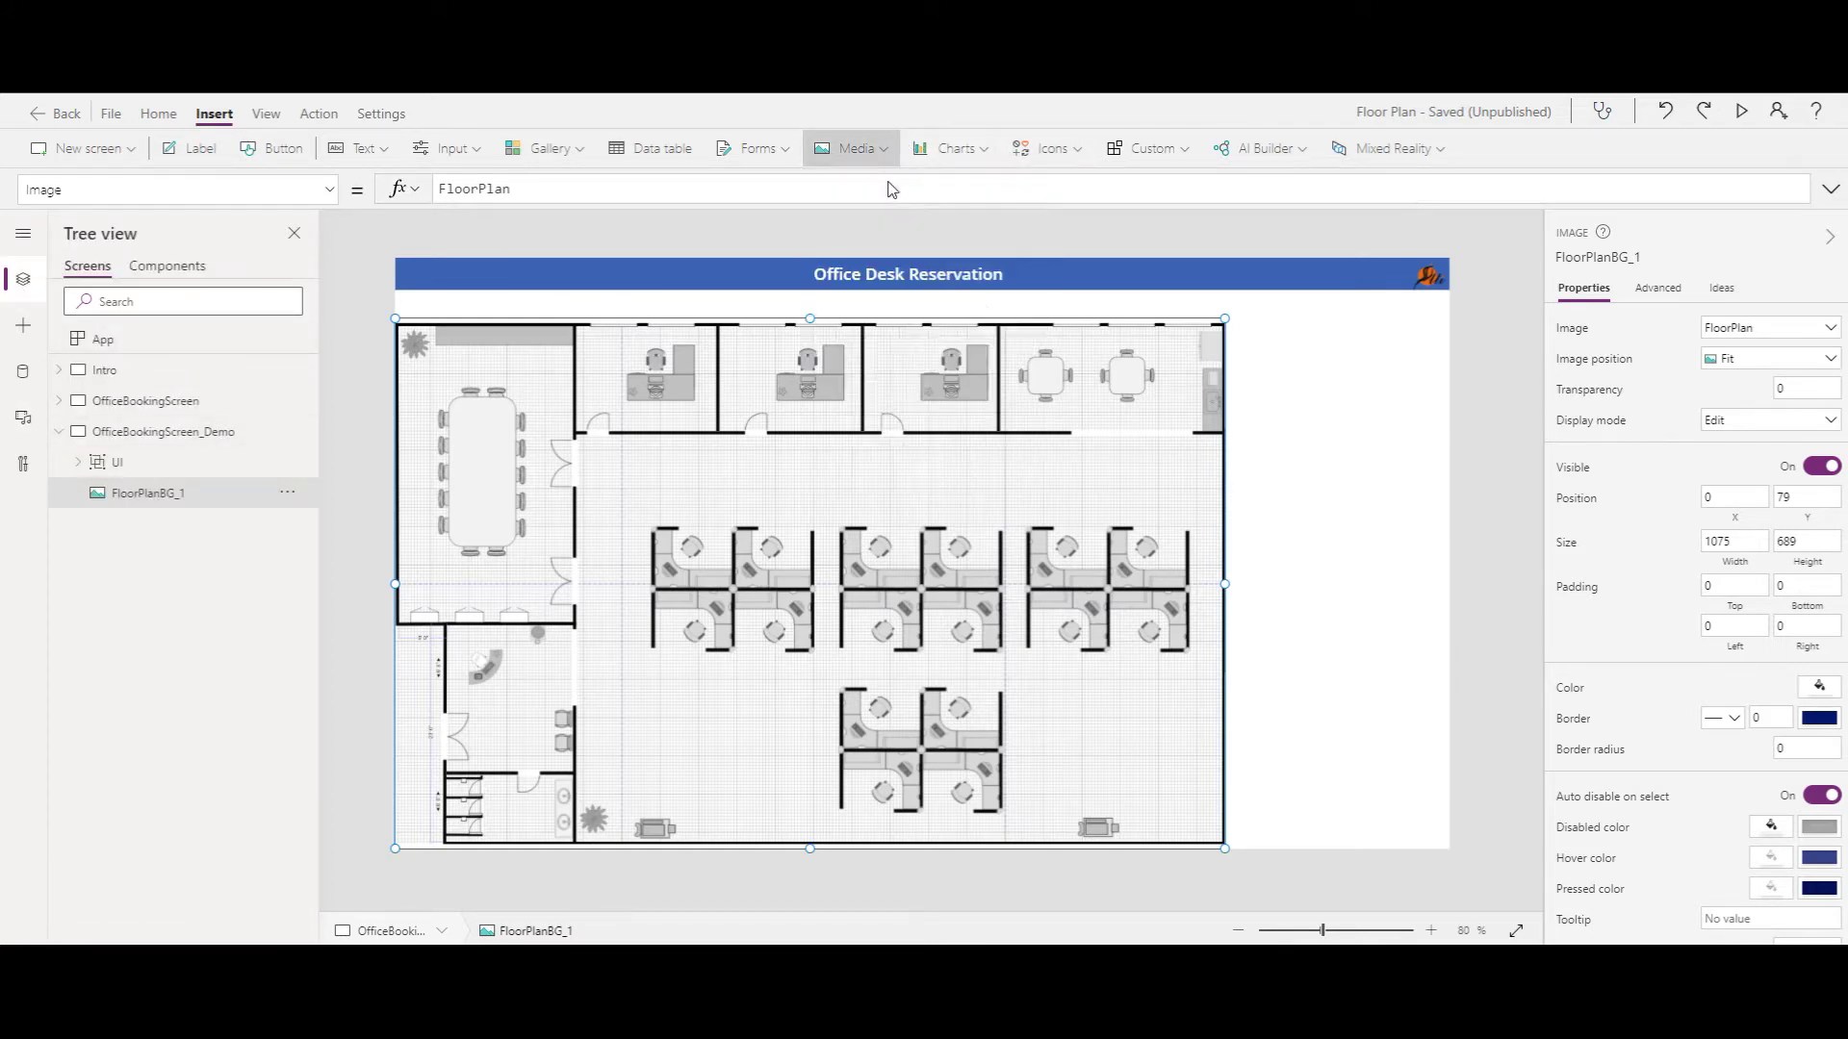
pyautogui.doubleClick(486, 189)
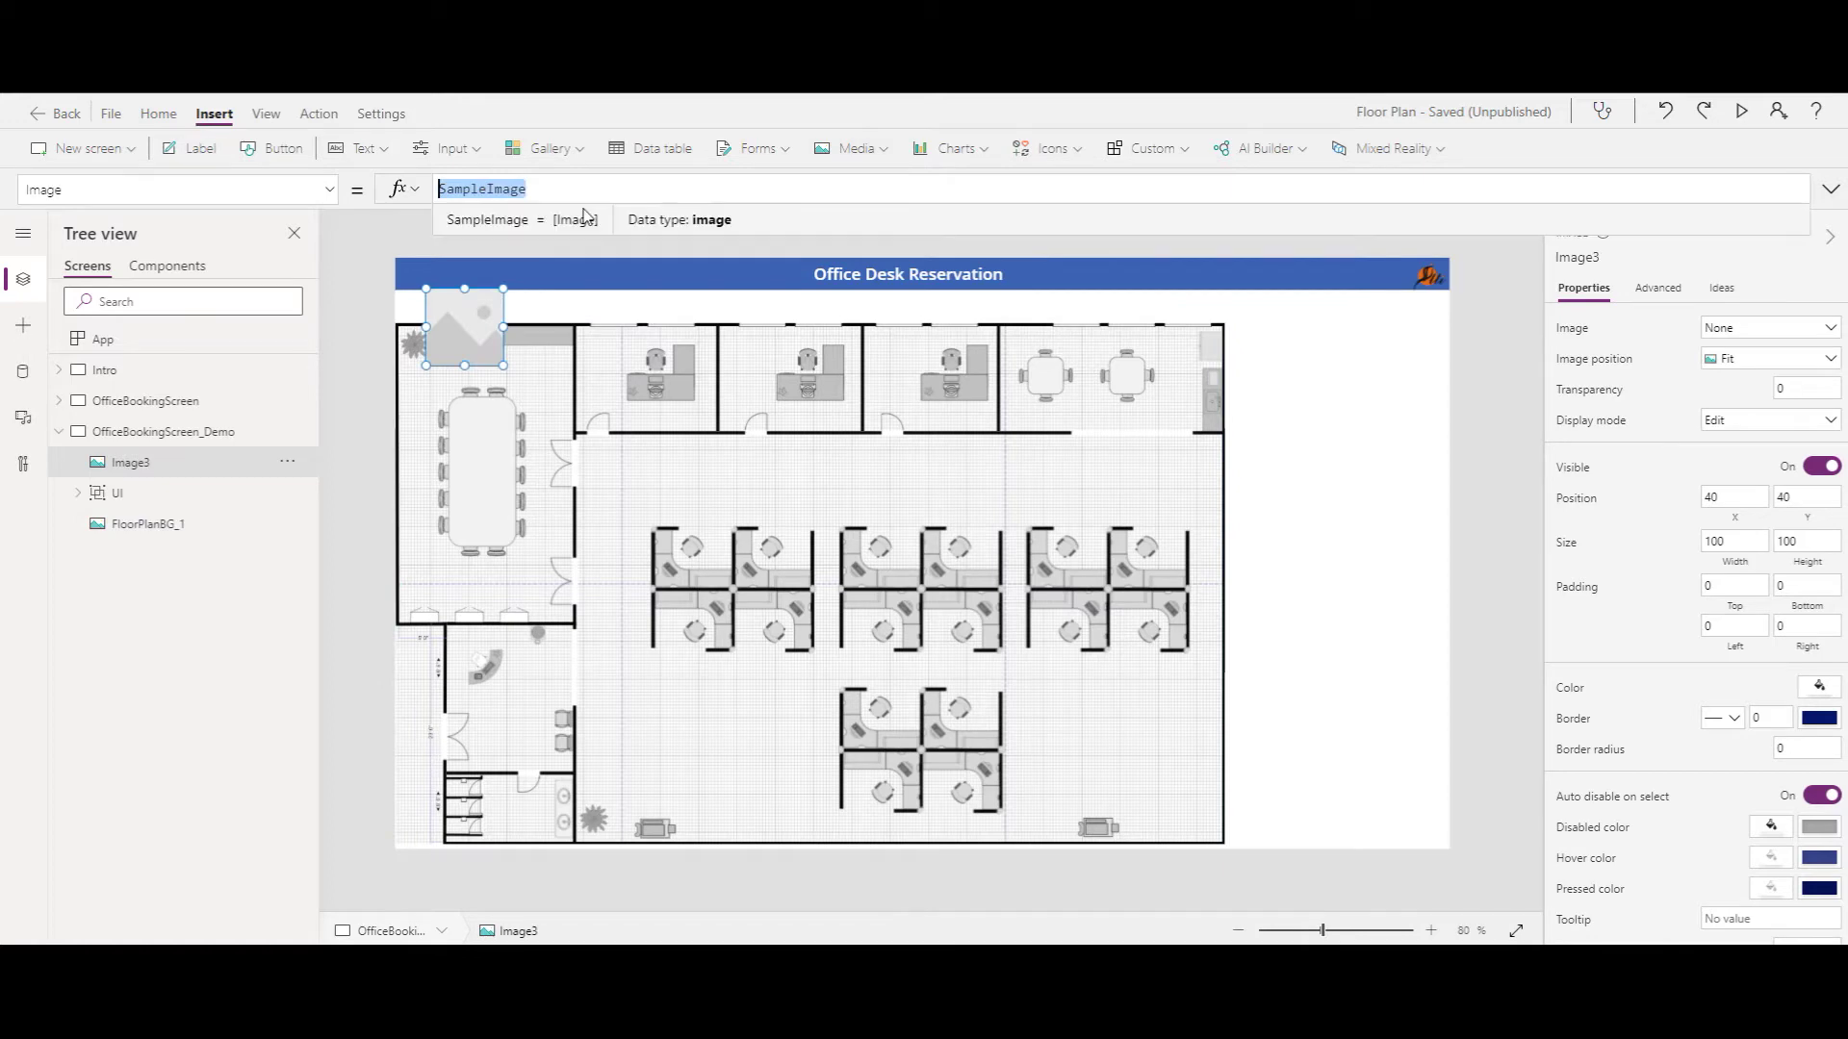
pyautogui.write('floo')
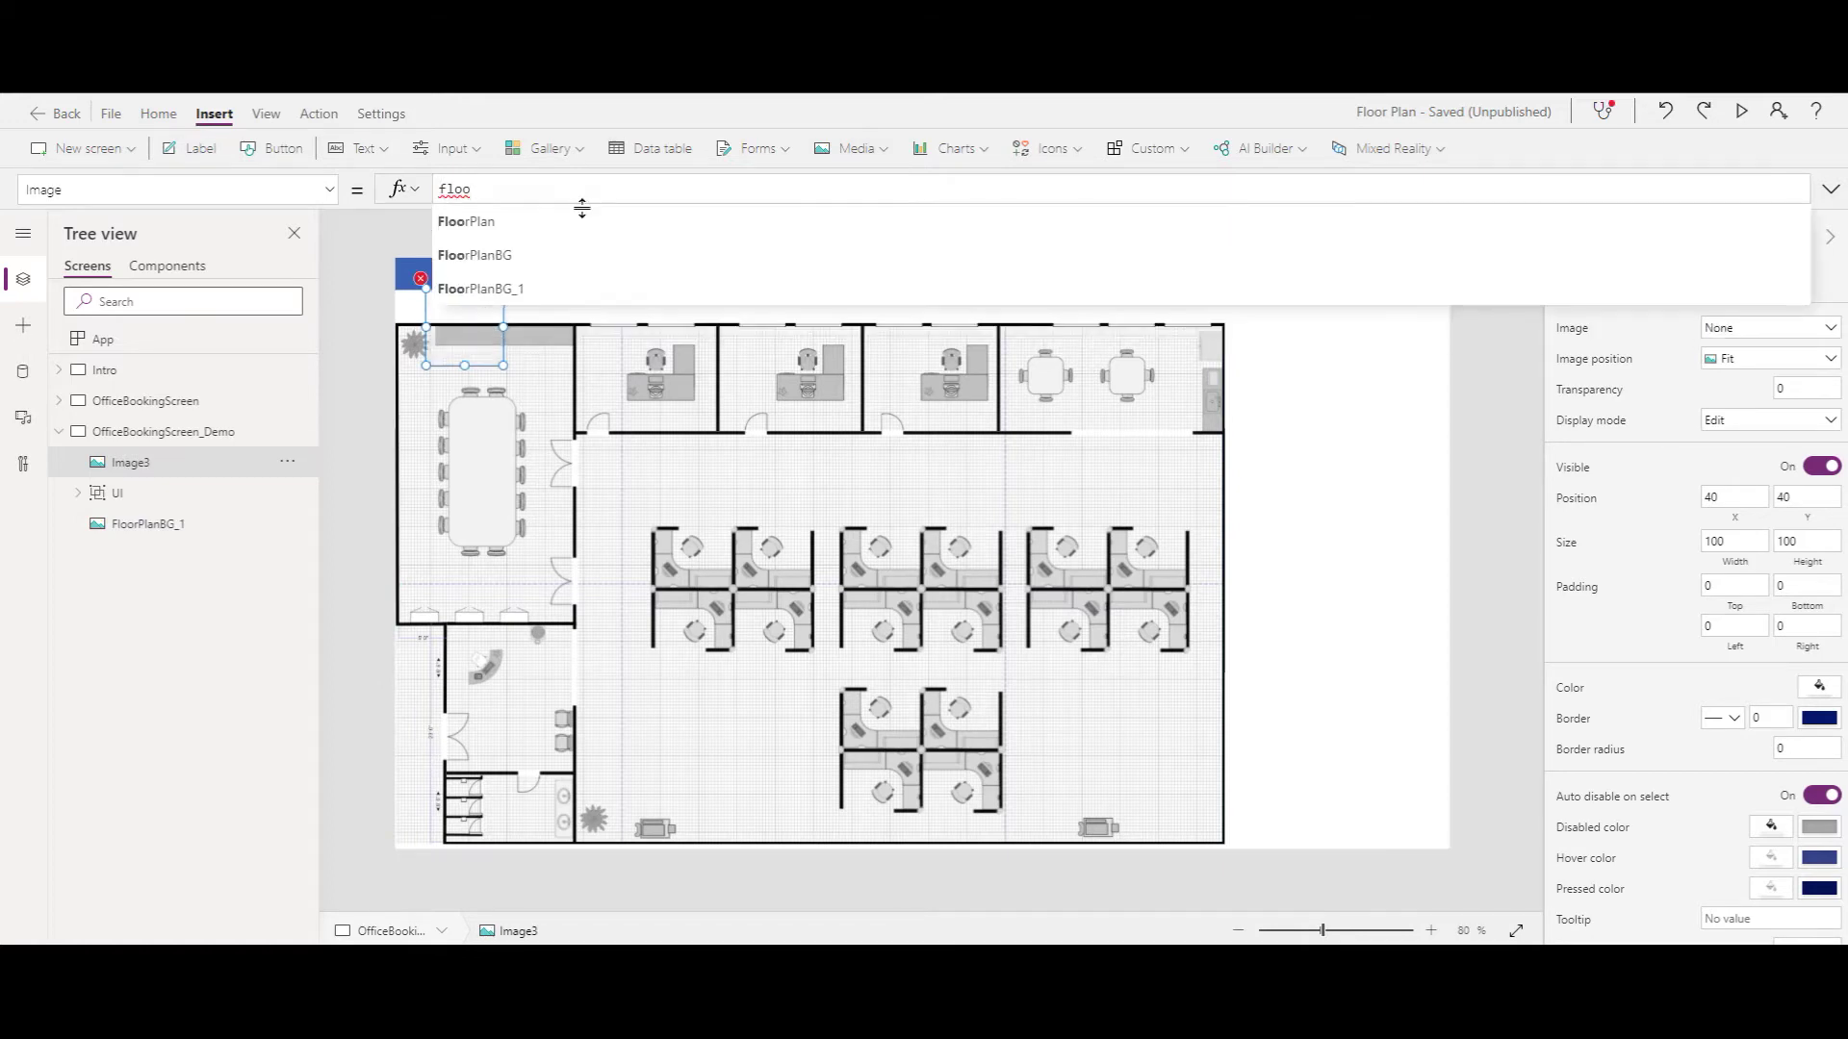
pyautogui.click(466, 222)
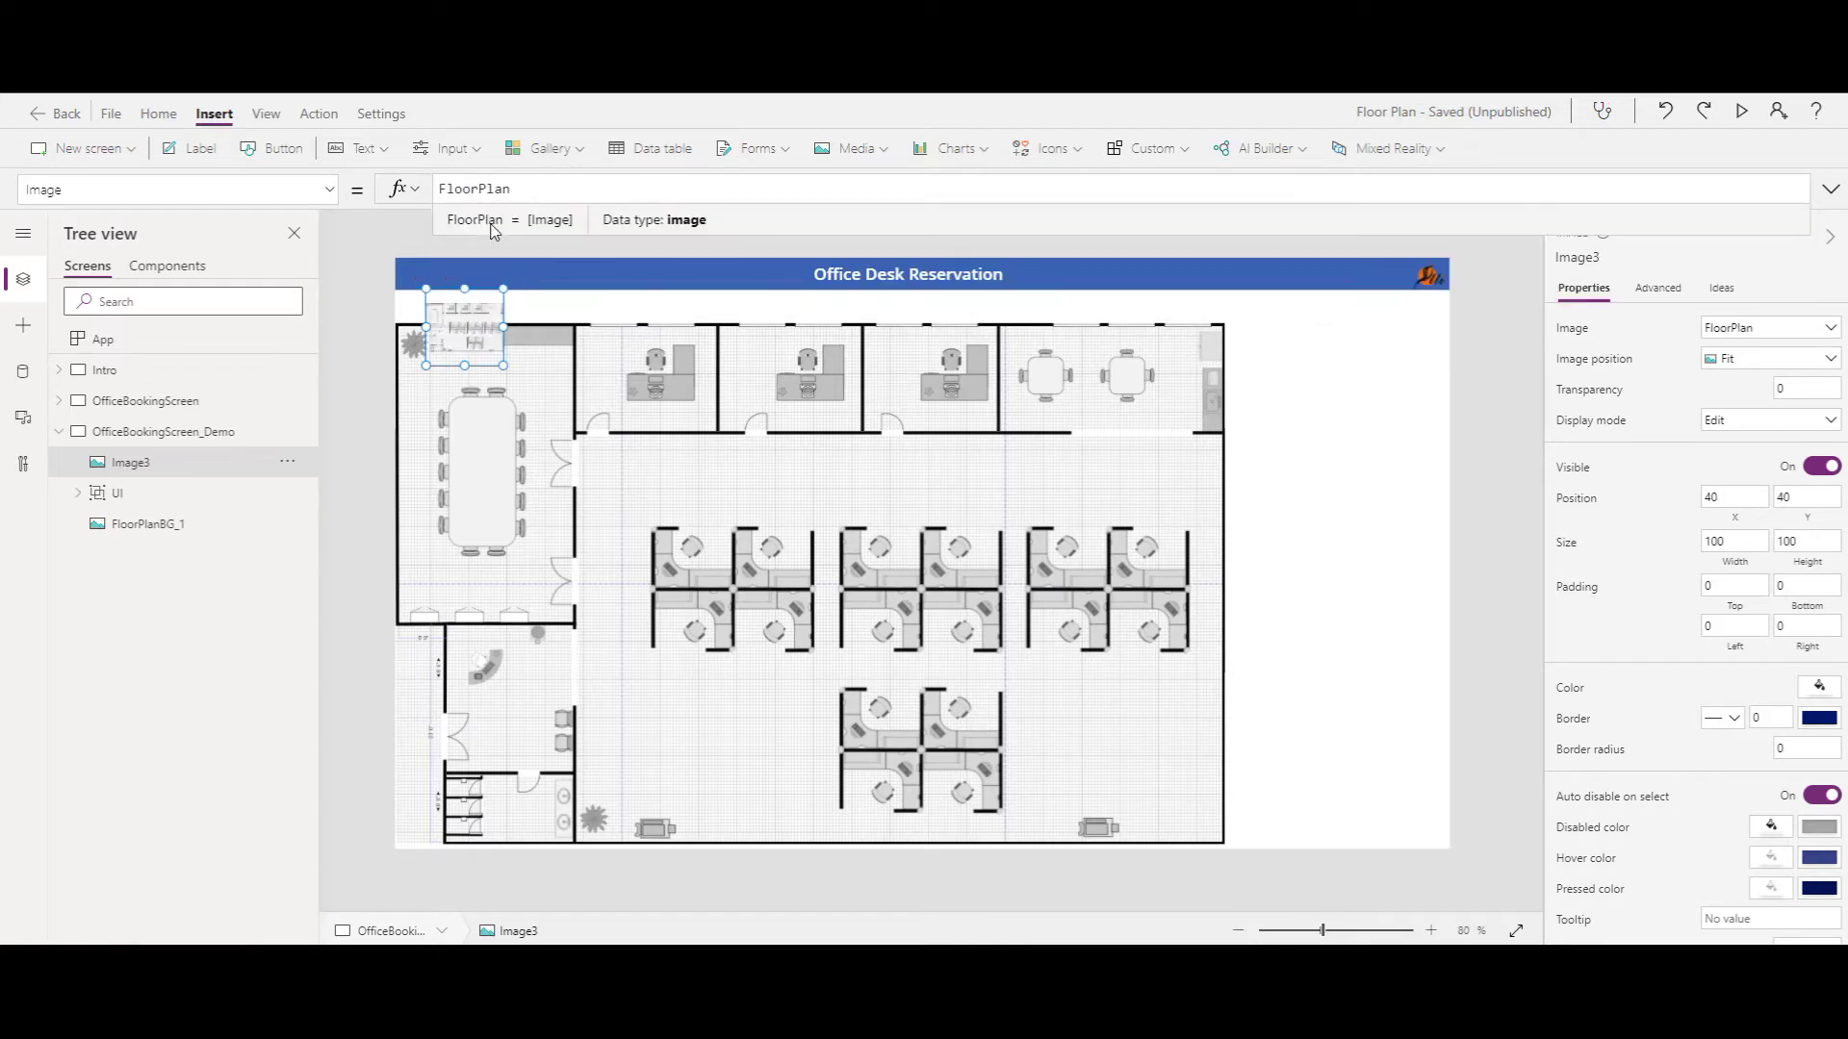
pyautogui.moveTo(503, 364); pyautogui.dragTo(1182, 809)
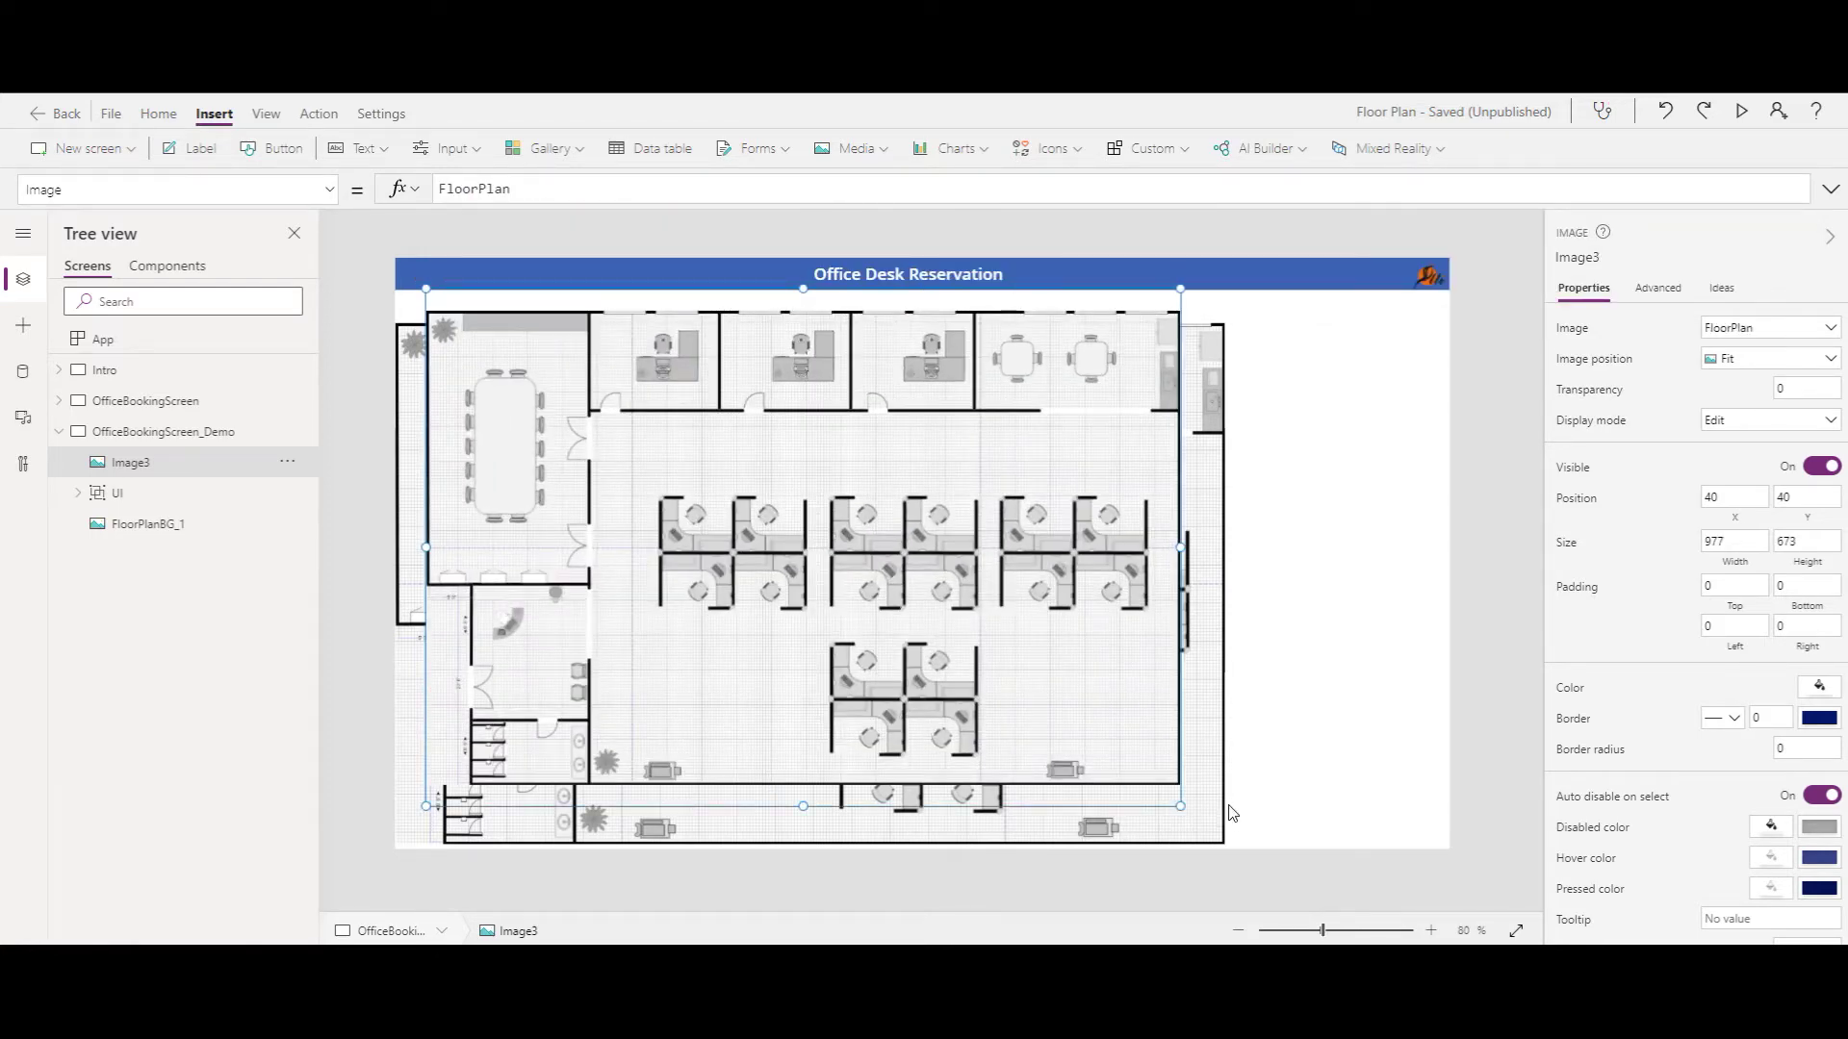
pyautogui.press('Delete')
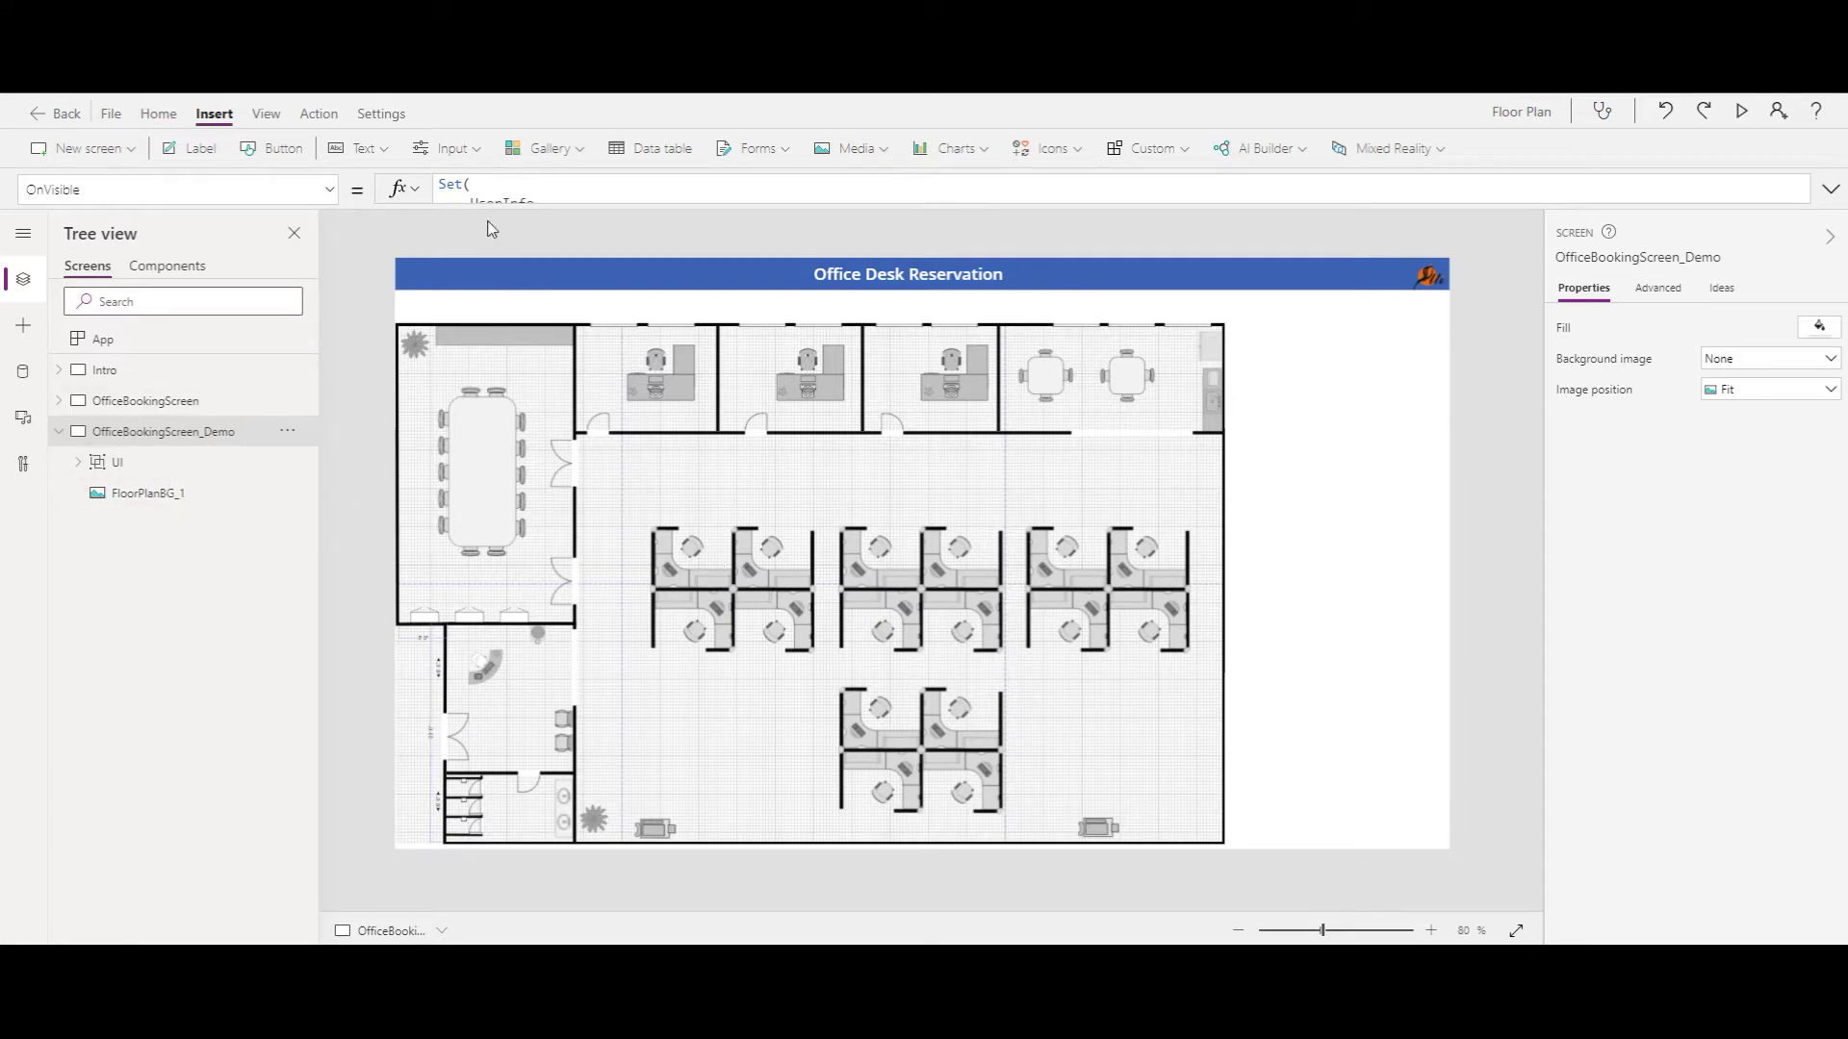
# Step: Insert an Add icon and change its Icon property to Waypoint
pyautogui.click(1064, 152)
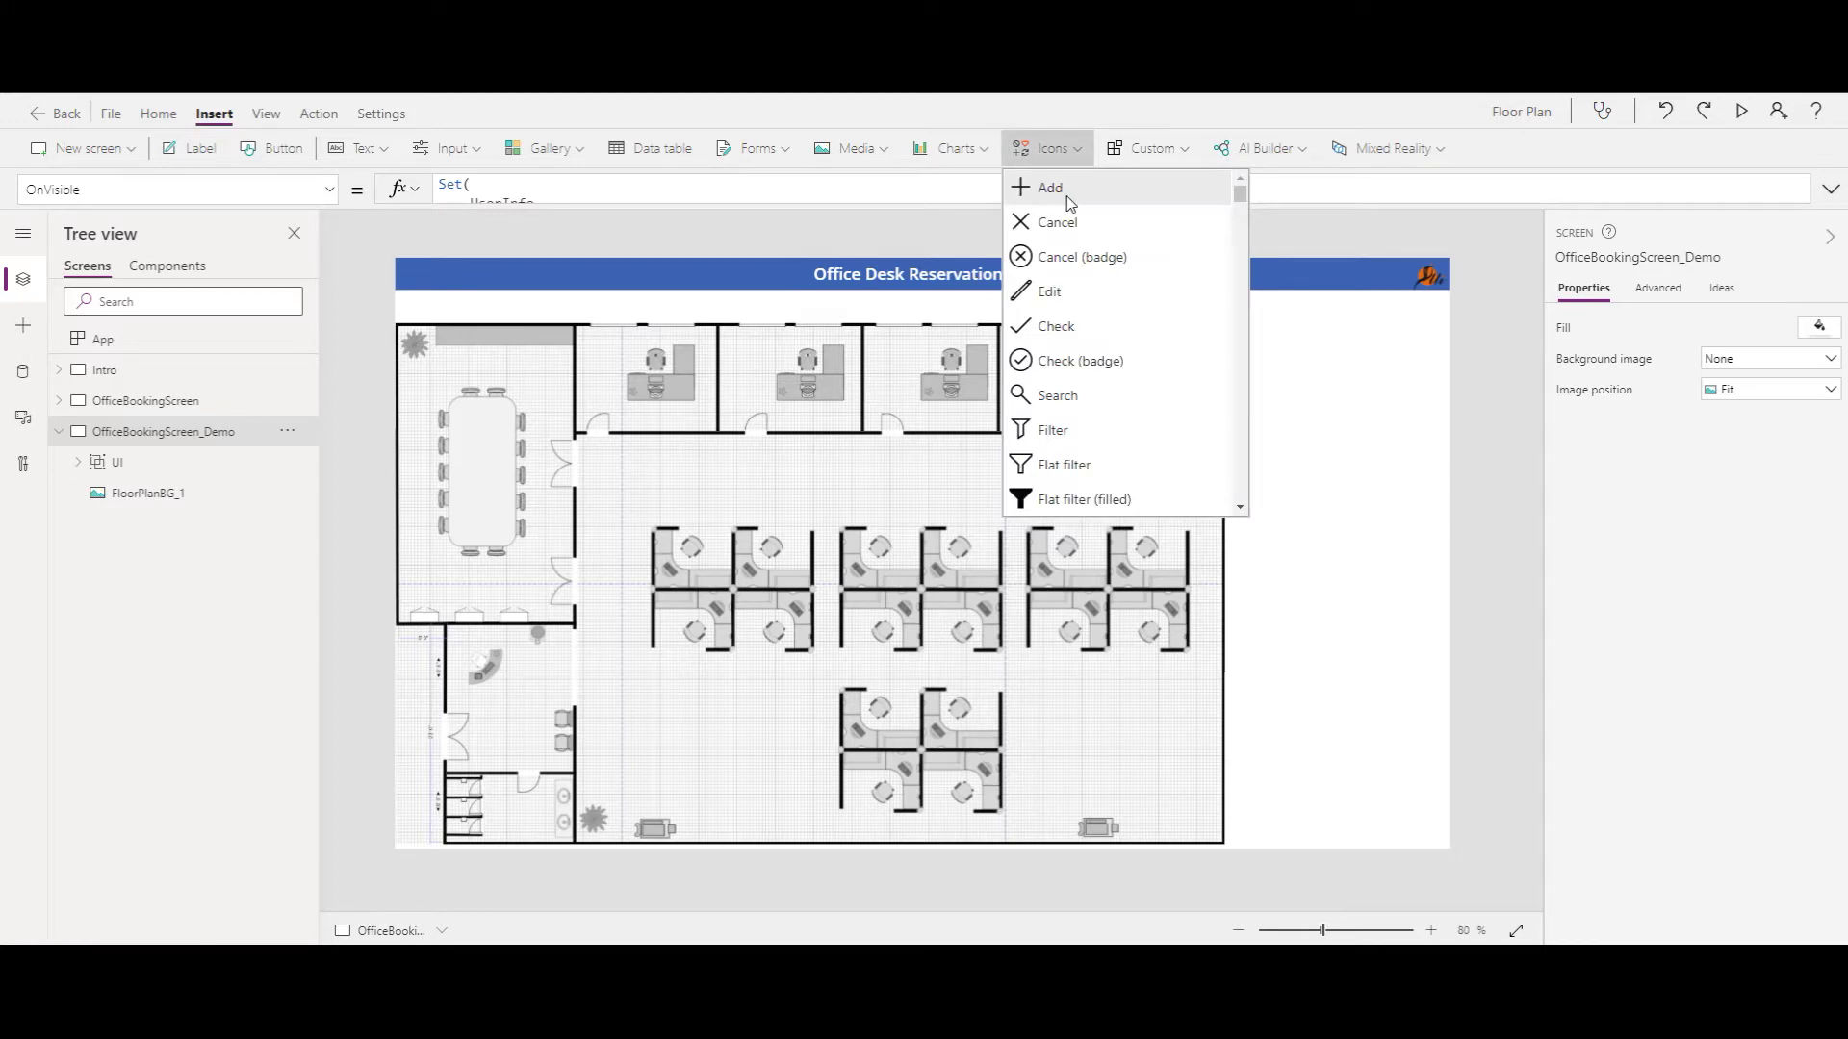
pyautogui.click(1064, 193)
pyautogui.click(1785, 335)
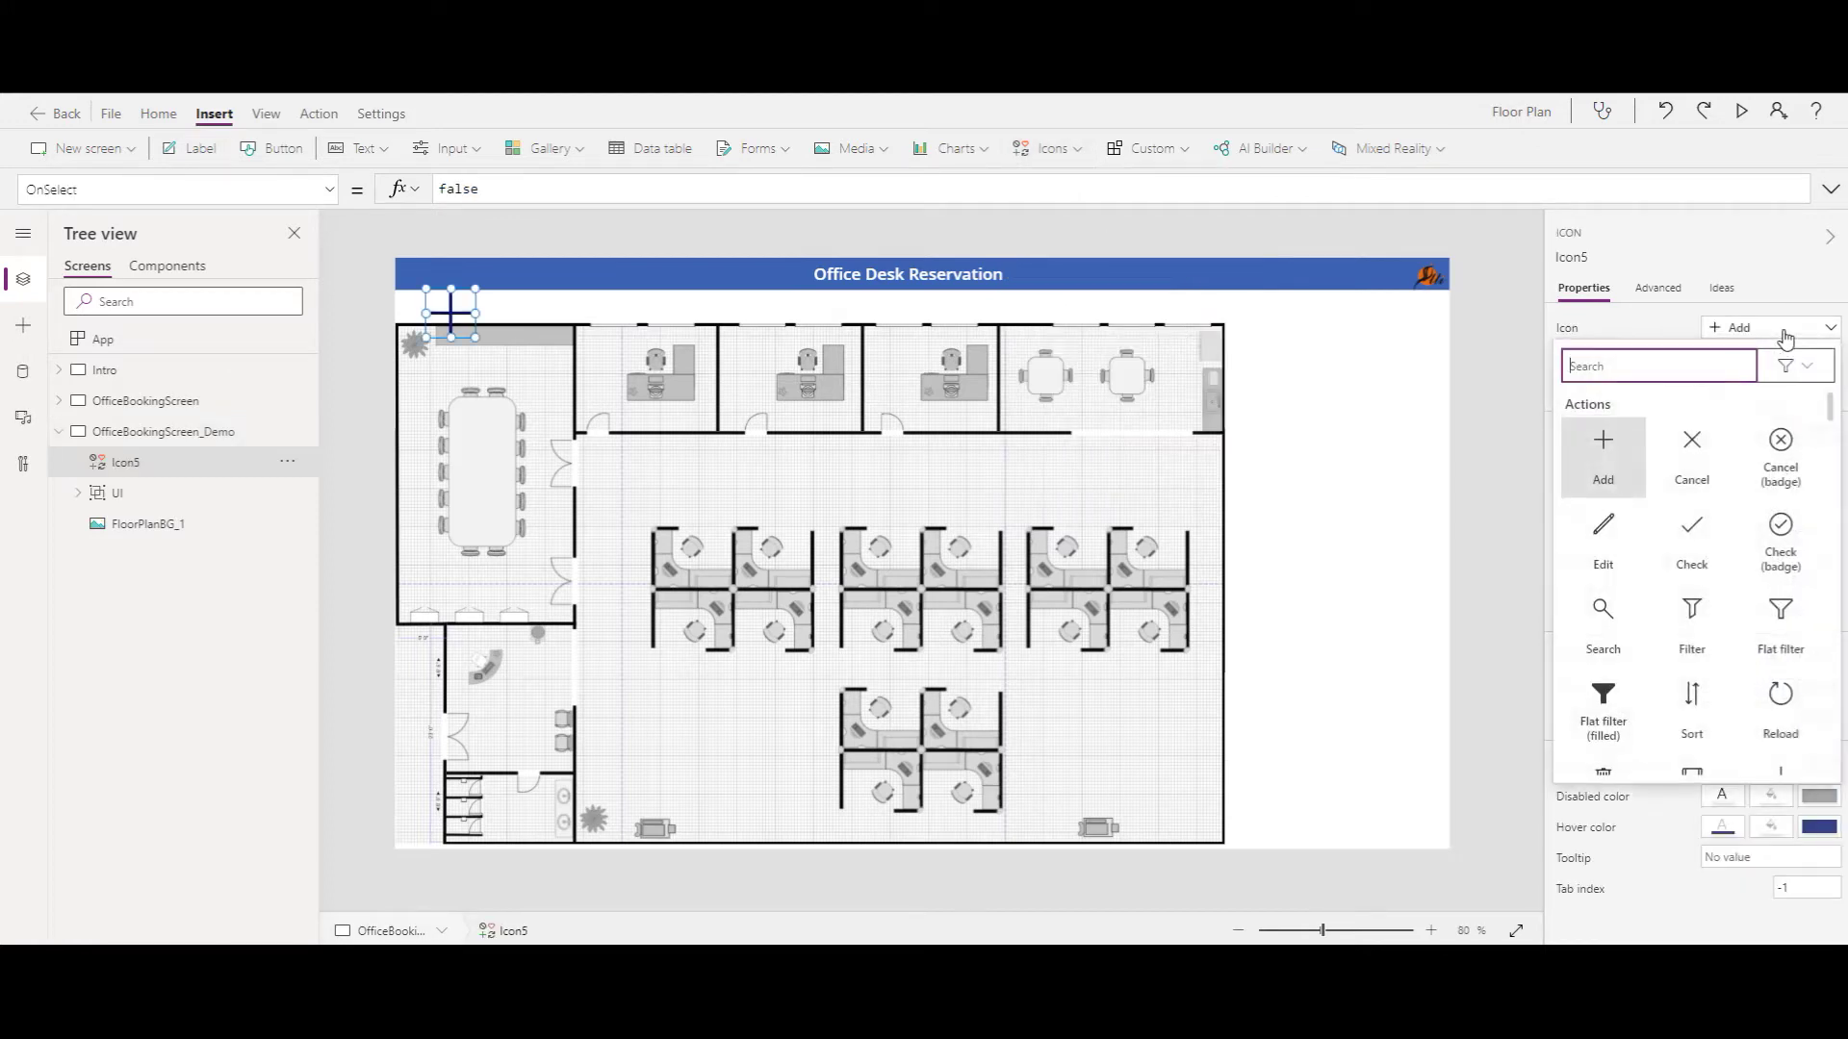
pyautogui.write('way')
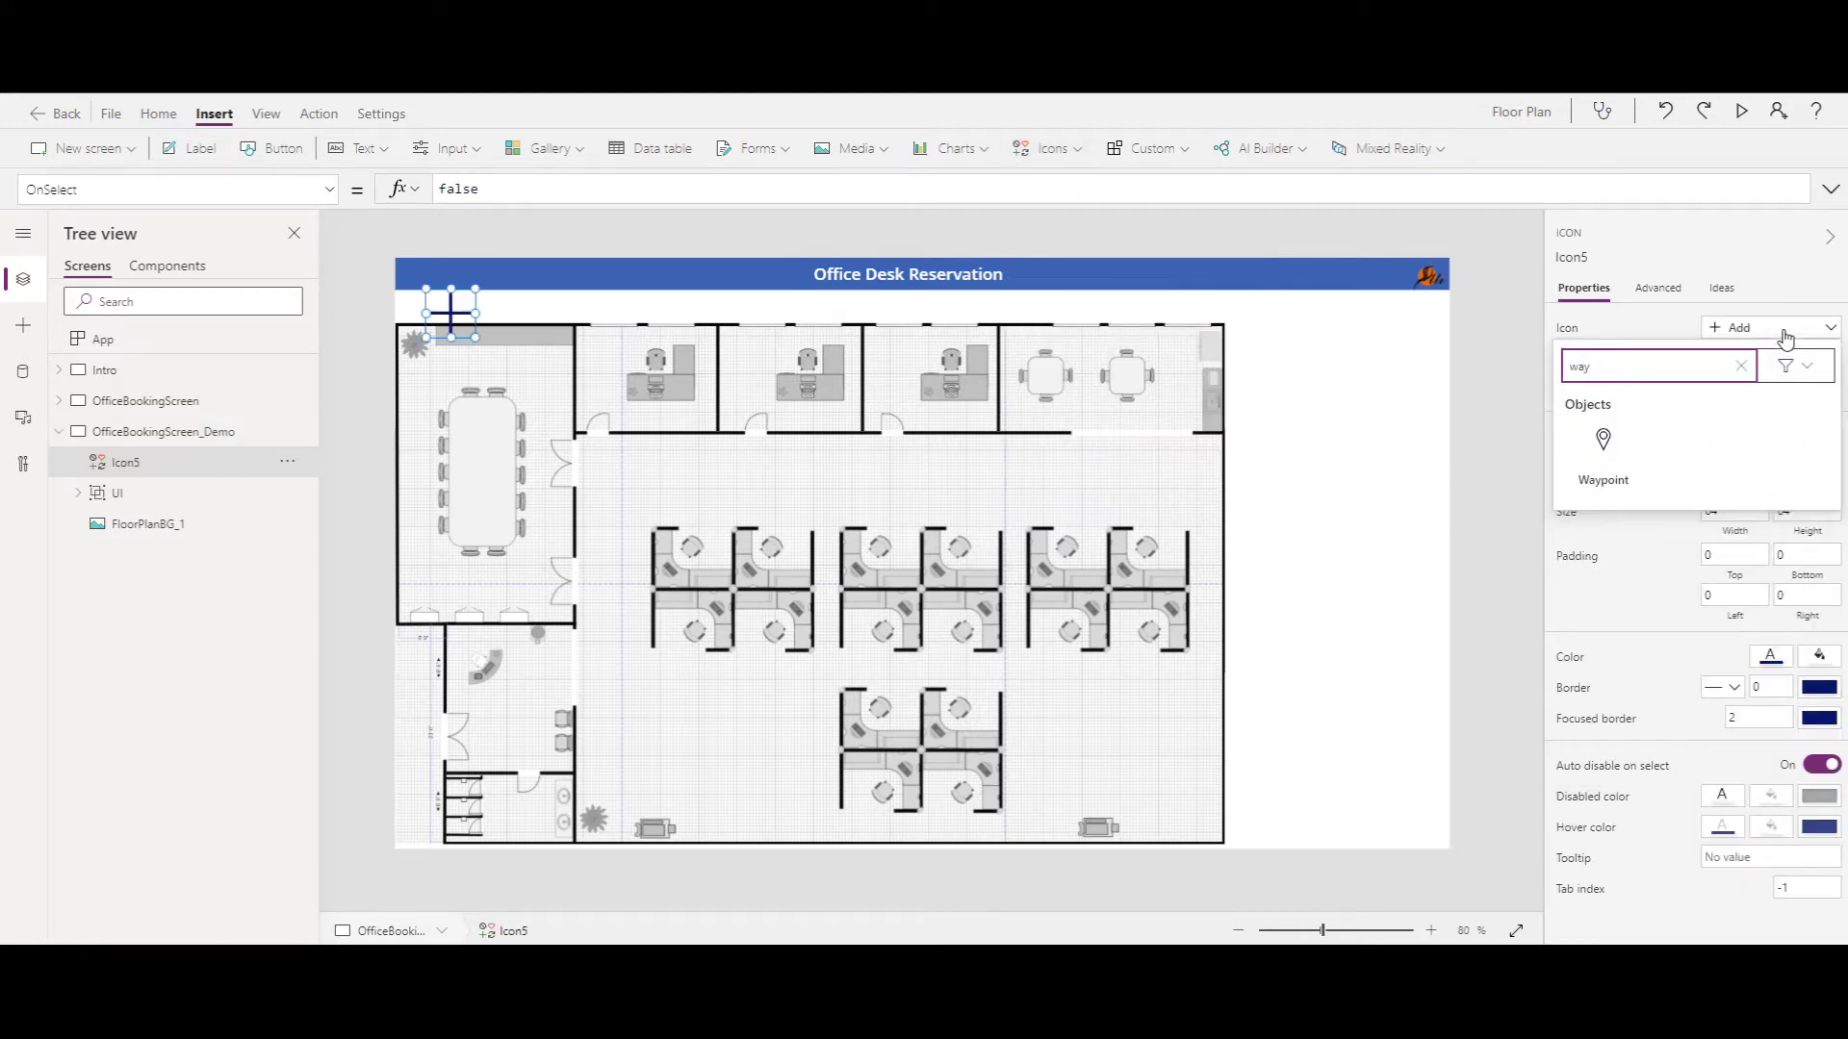
pyautogui.click(1626, 463)
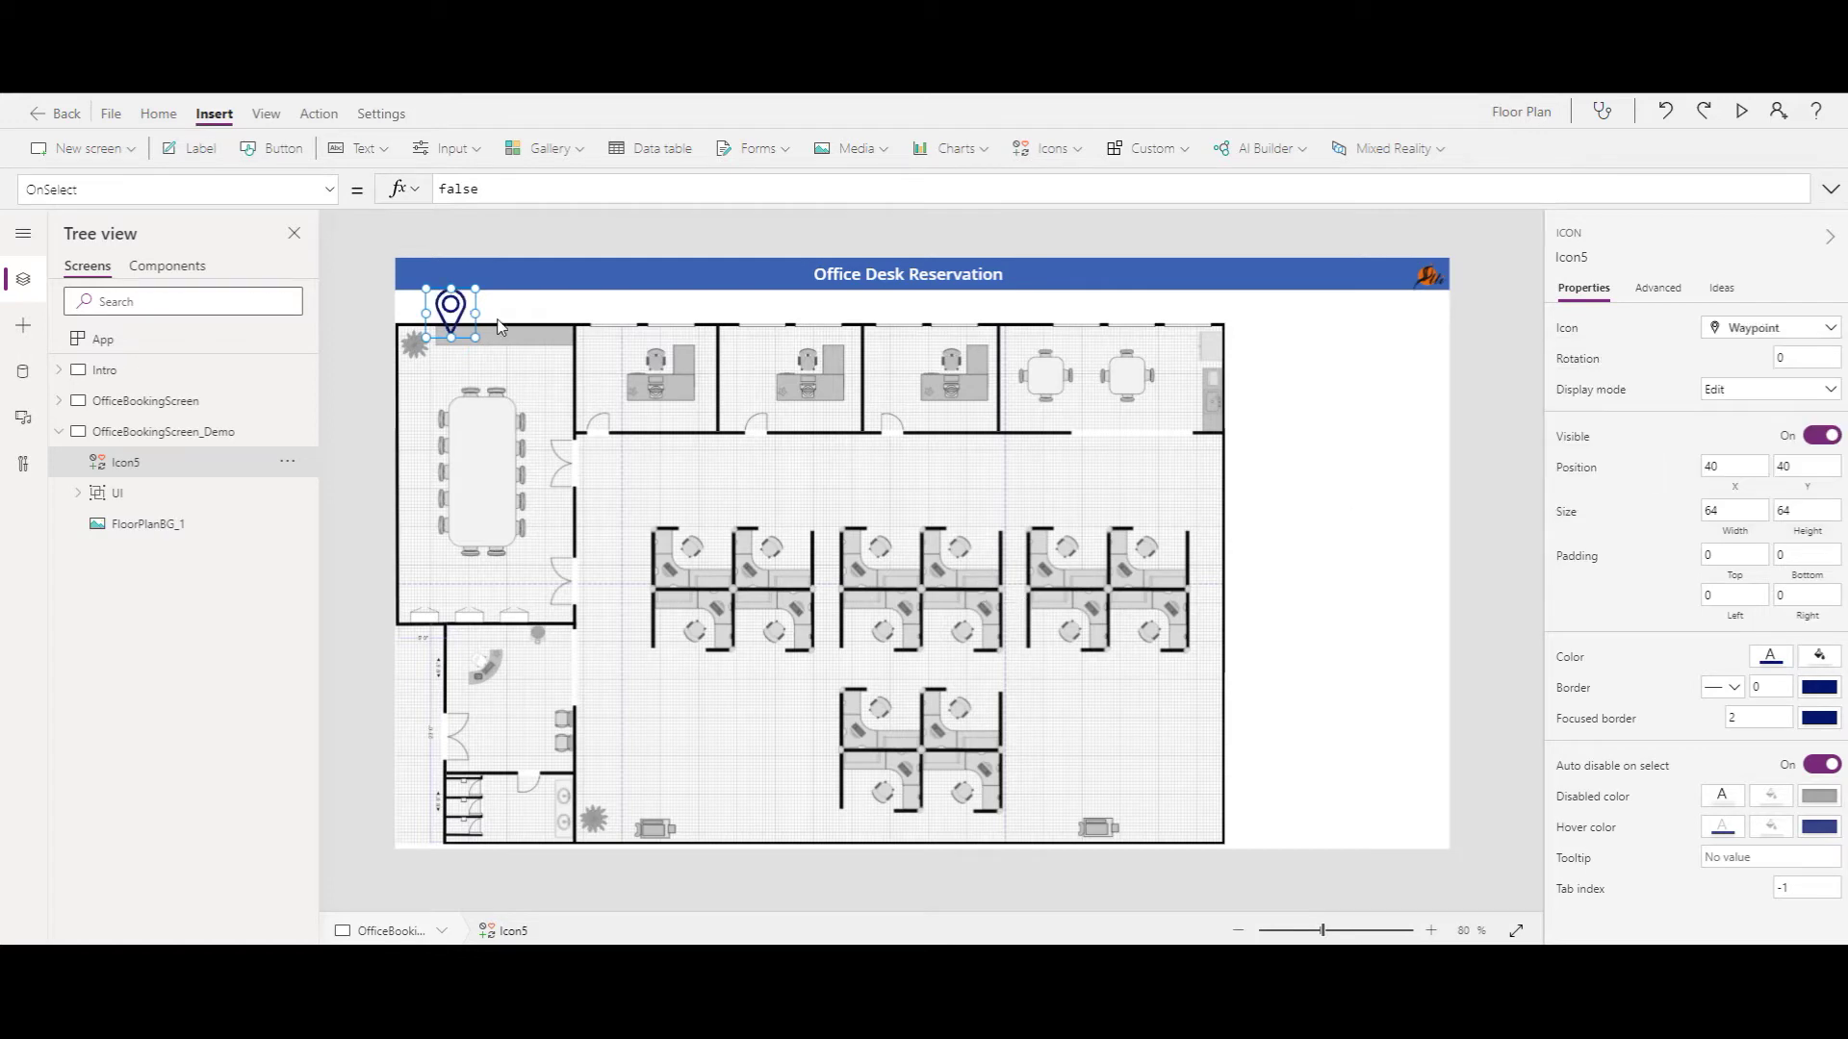
# Step: Position the waypoint pin above the middle cubicle cluster, checking the OfficeInfo desk coordinates
pyautogui.moveTo(452, 310); pyautogui.dragTo(692, 524)
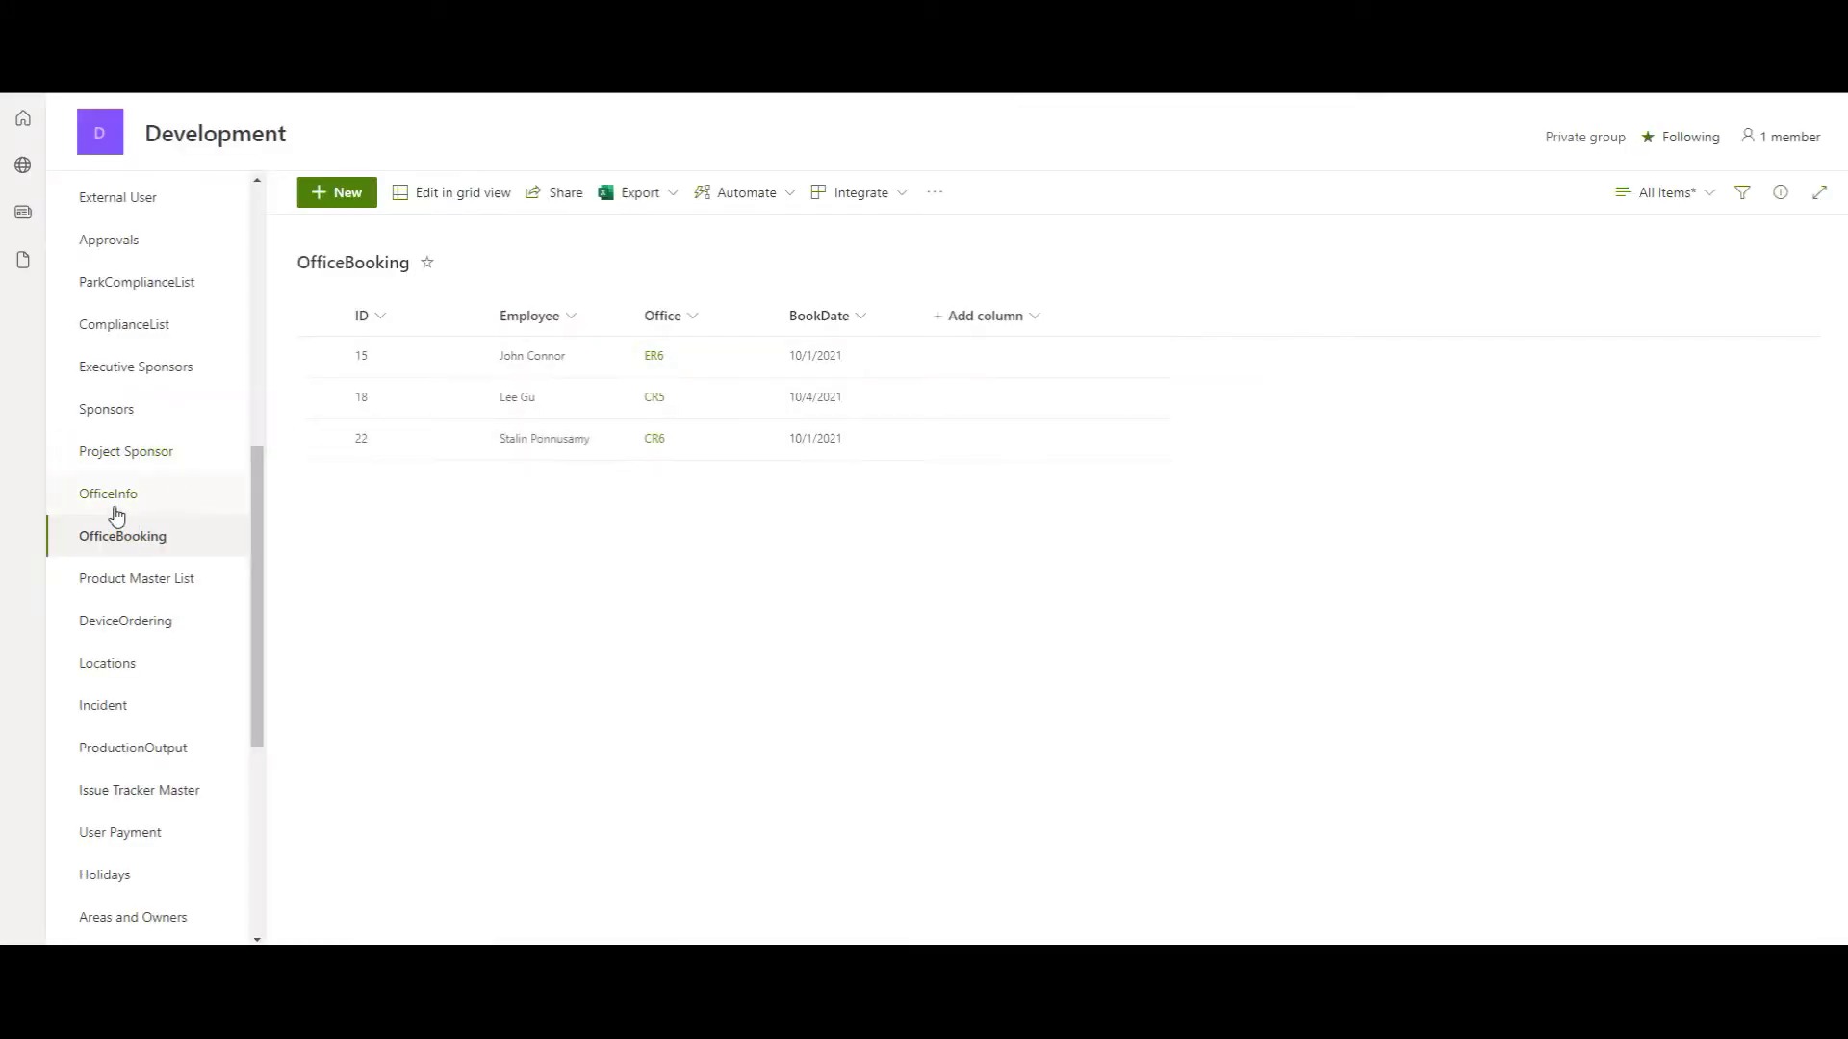
pyautogui.click(110, 502)
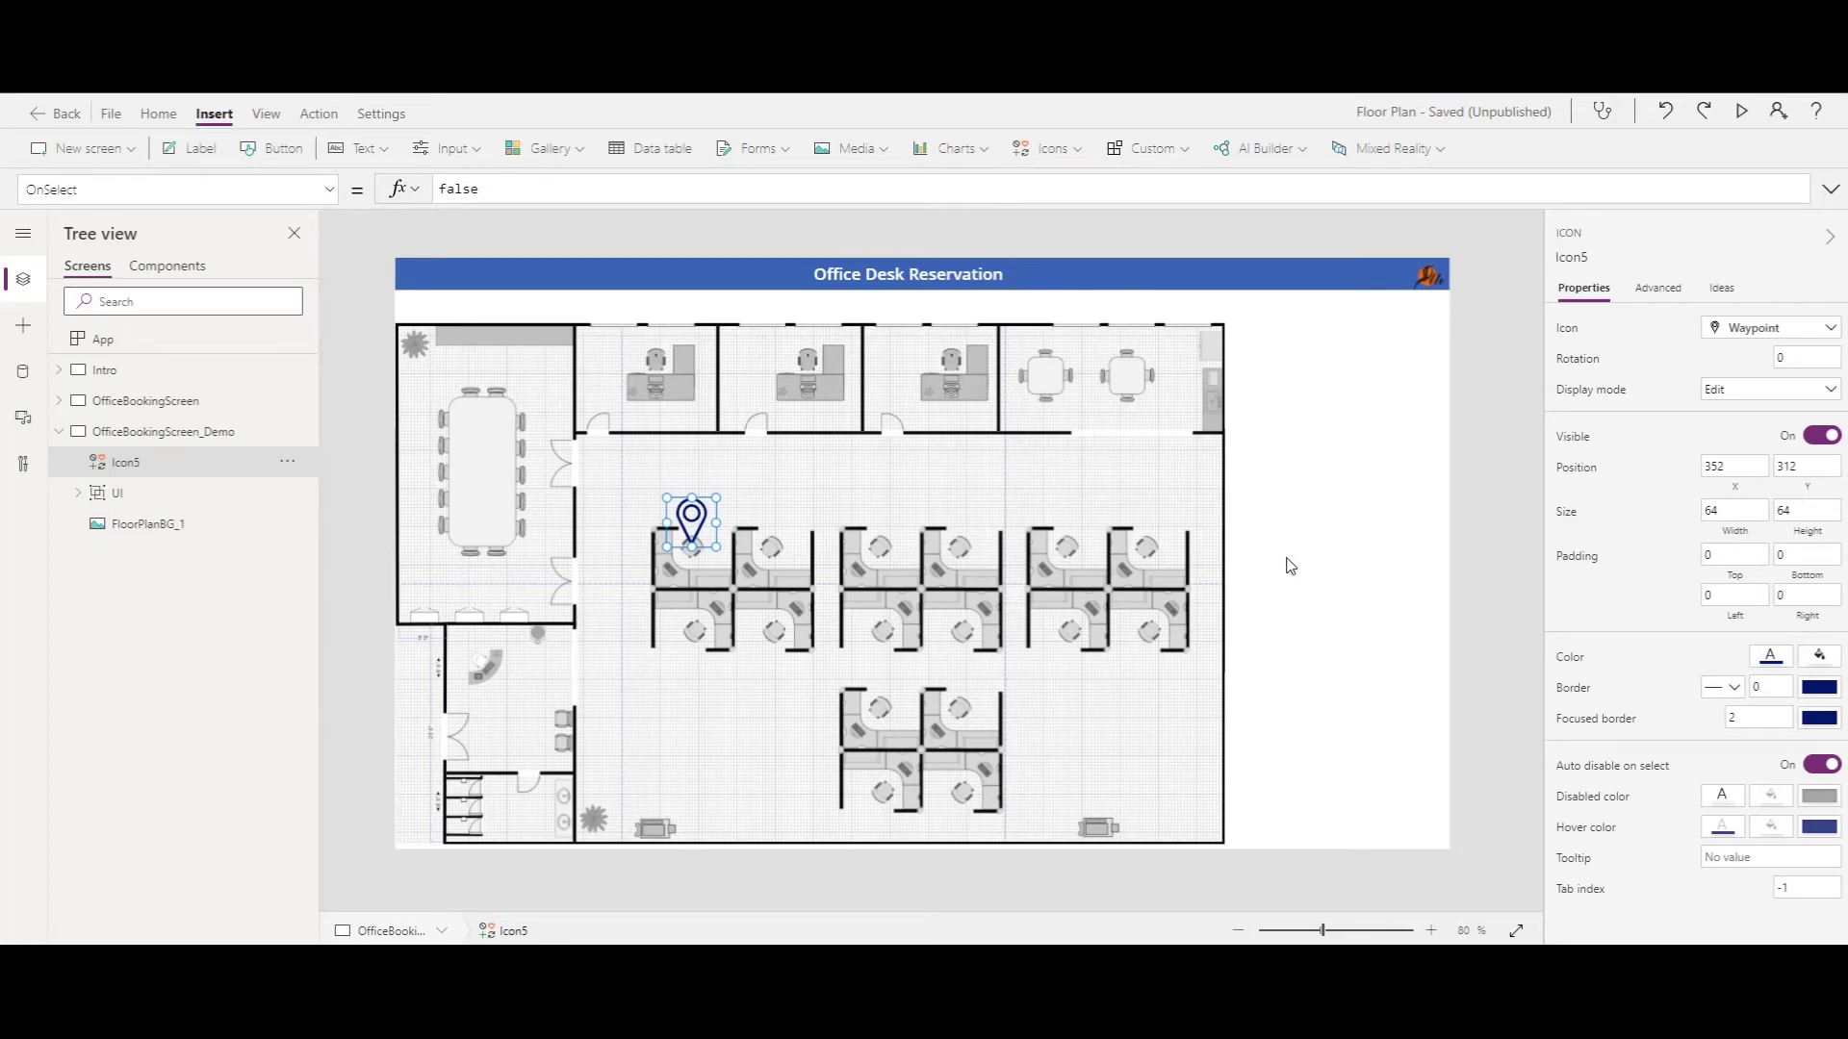
pyautogui.moveTo(691, 520); pyautogui.dragTo(770, 517)
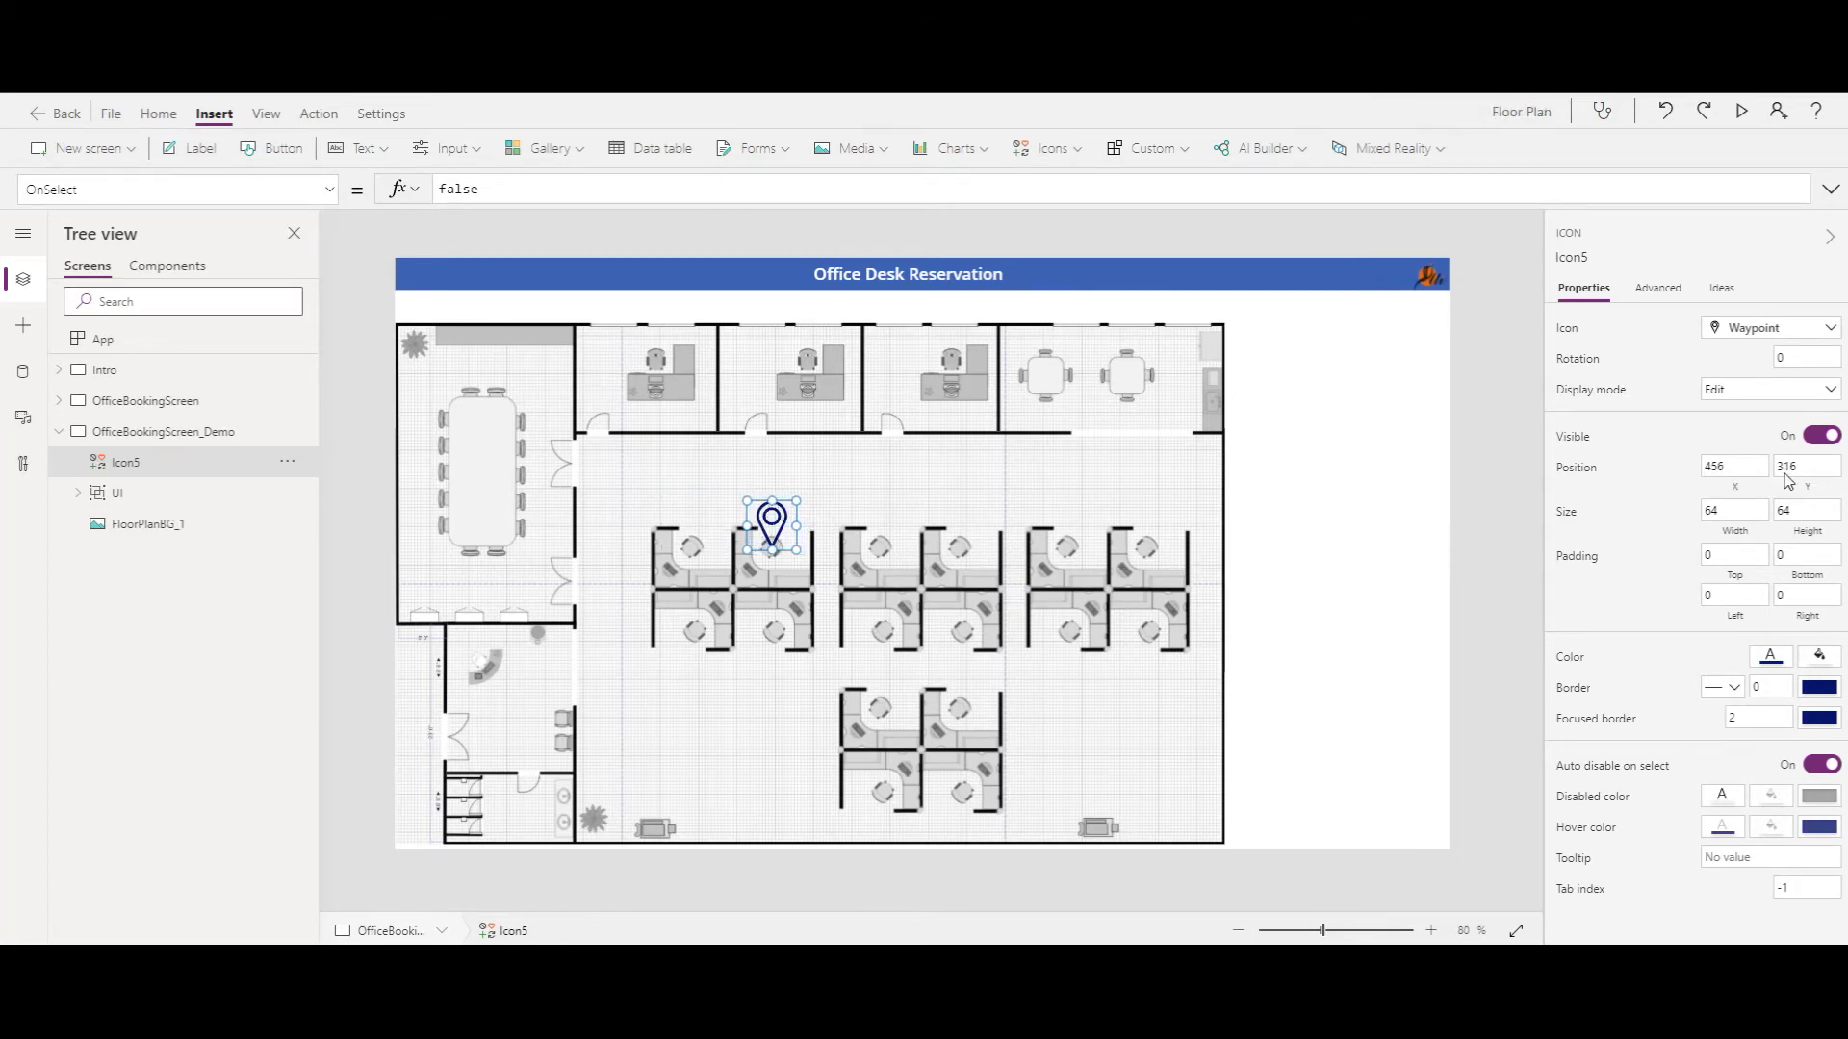
pyautogui.moveTo(773, 519); pyautogui.dragTo(961, 521)
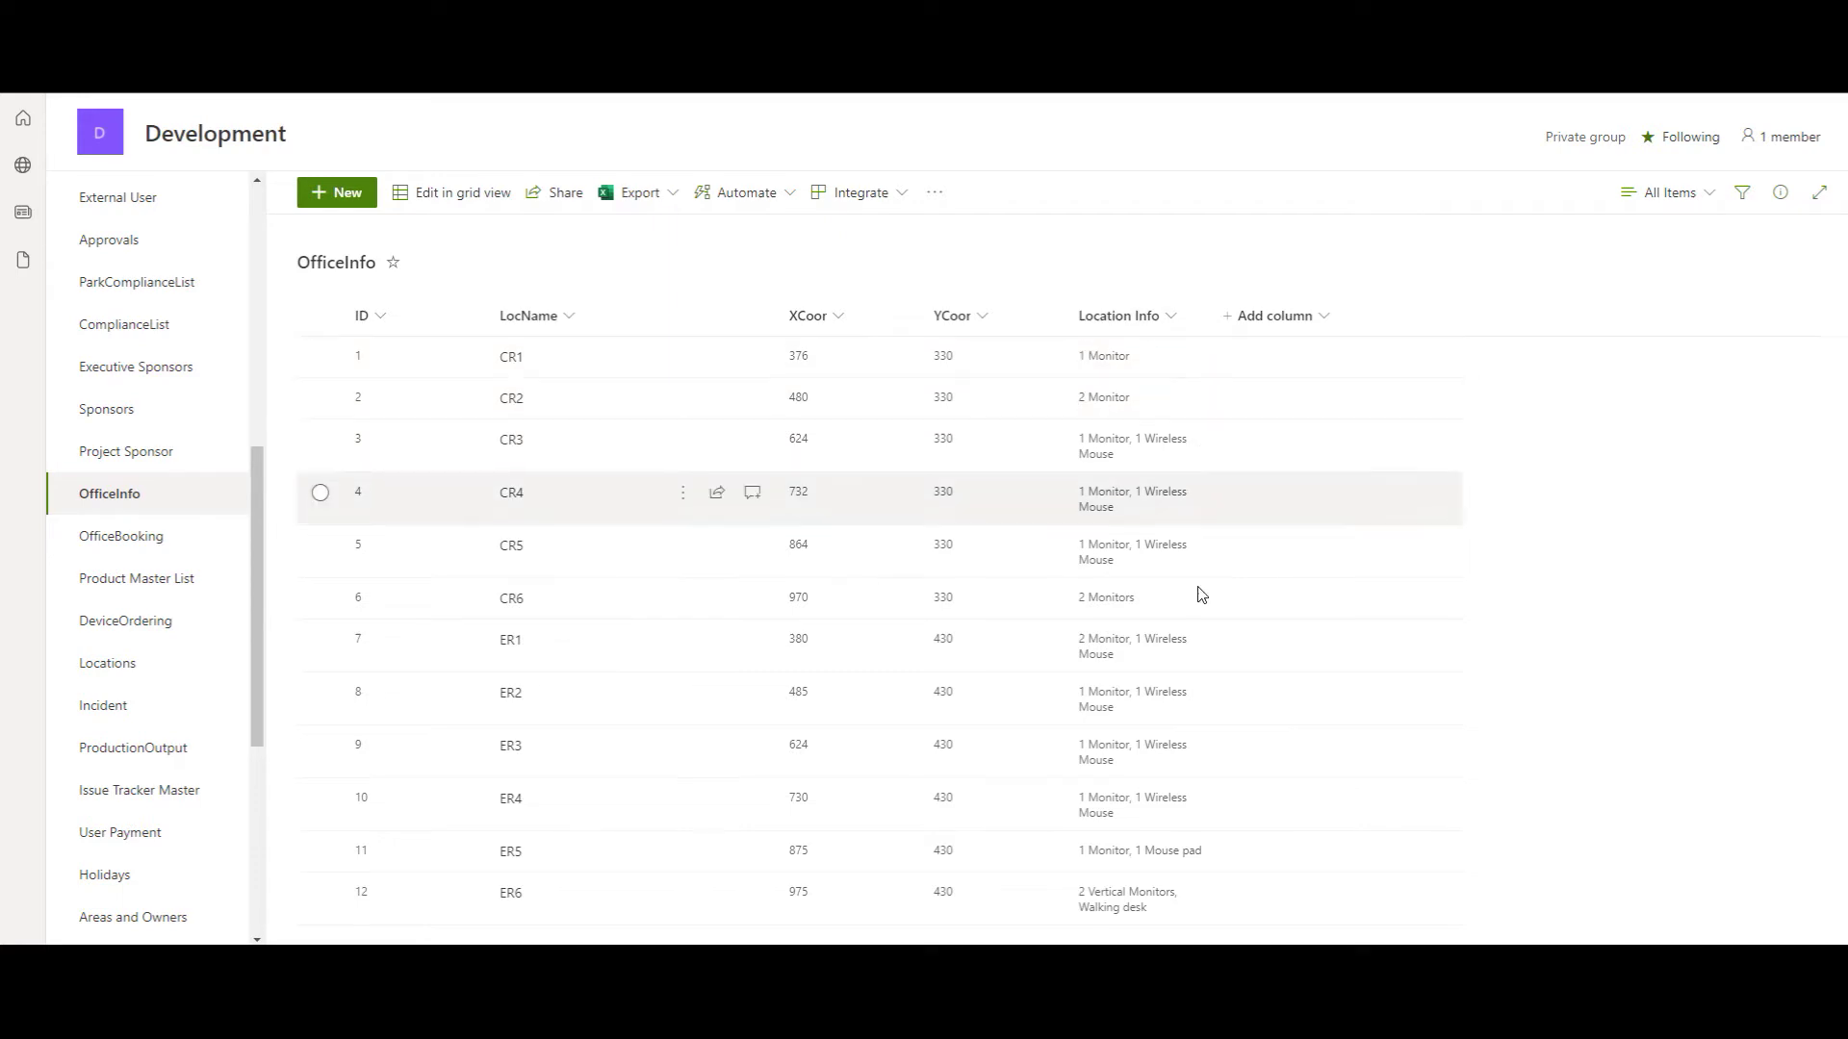
# Step: Review the OfficeInfo desk list, then show the OfficeBooking list's three bookings
pyautogui.click(146, 539)
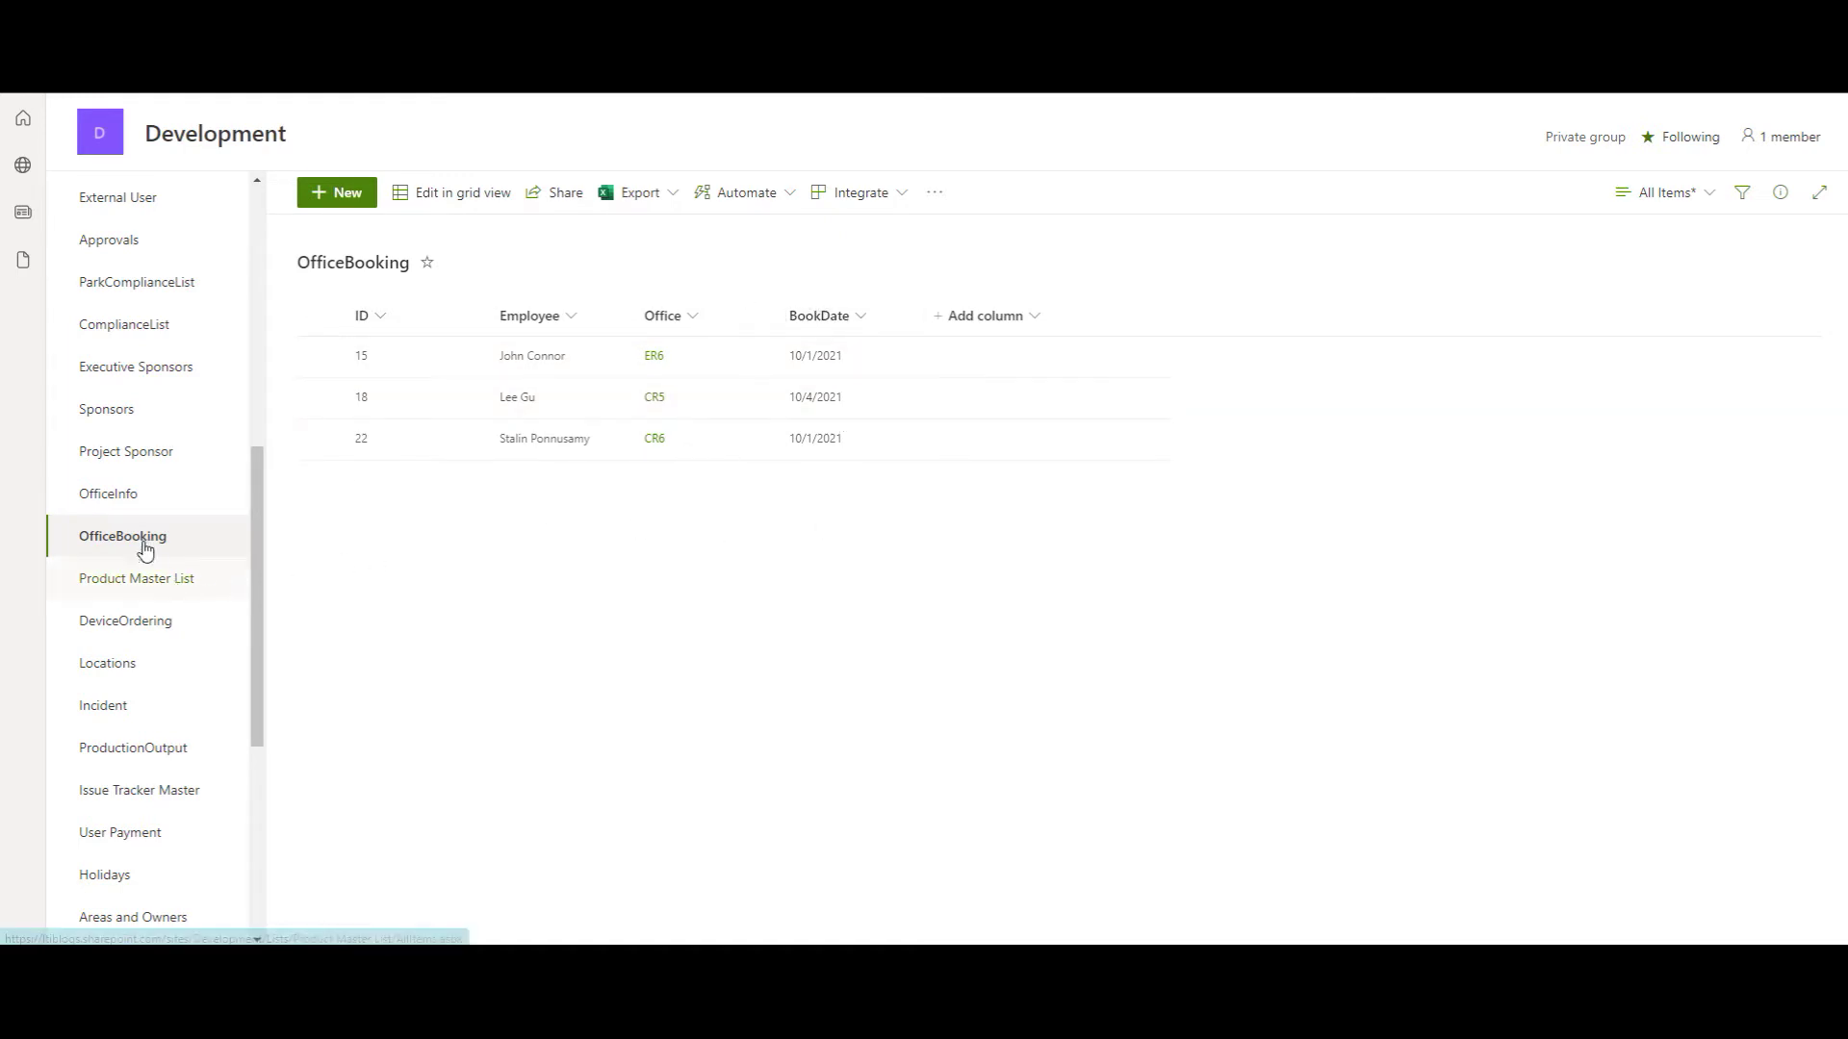
pyautogui.click(128, 504)
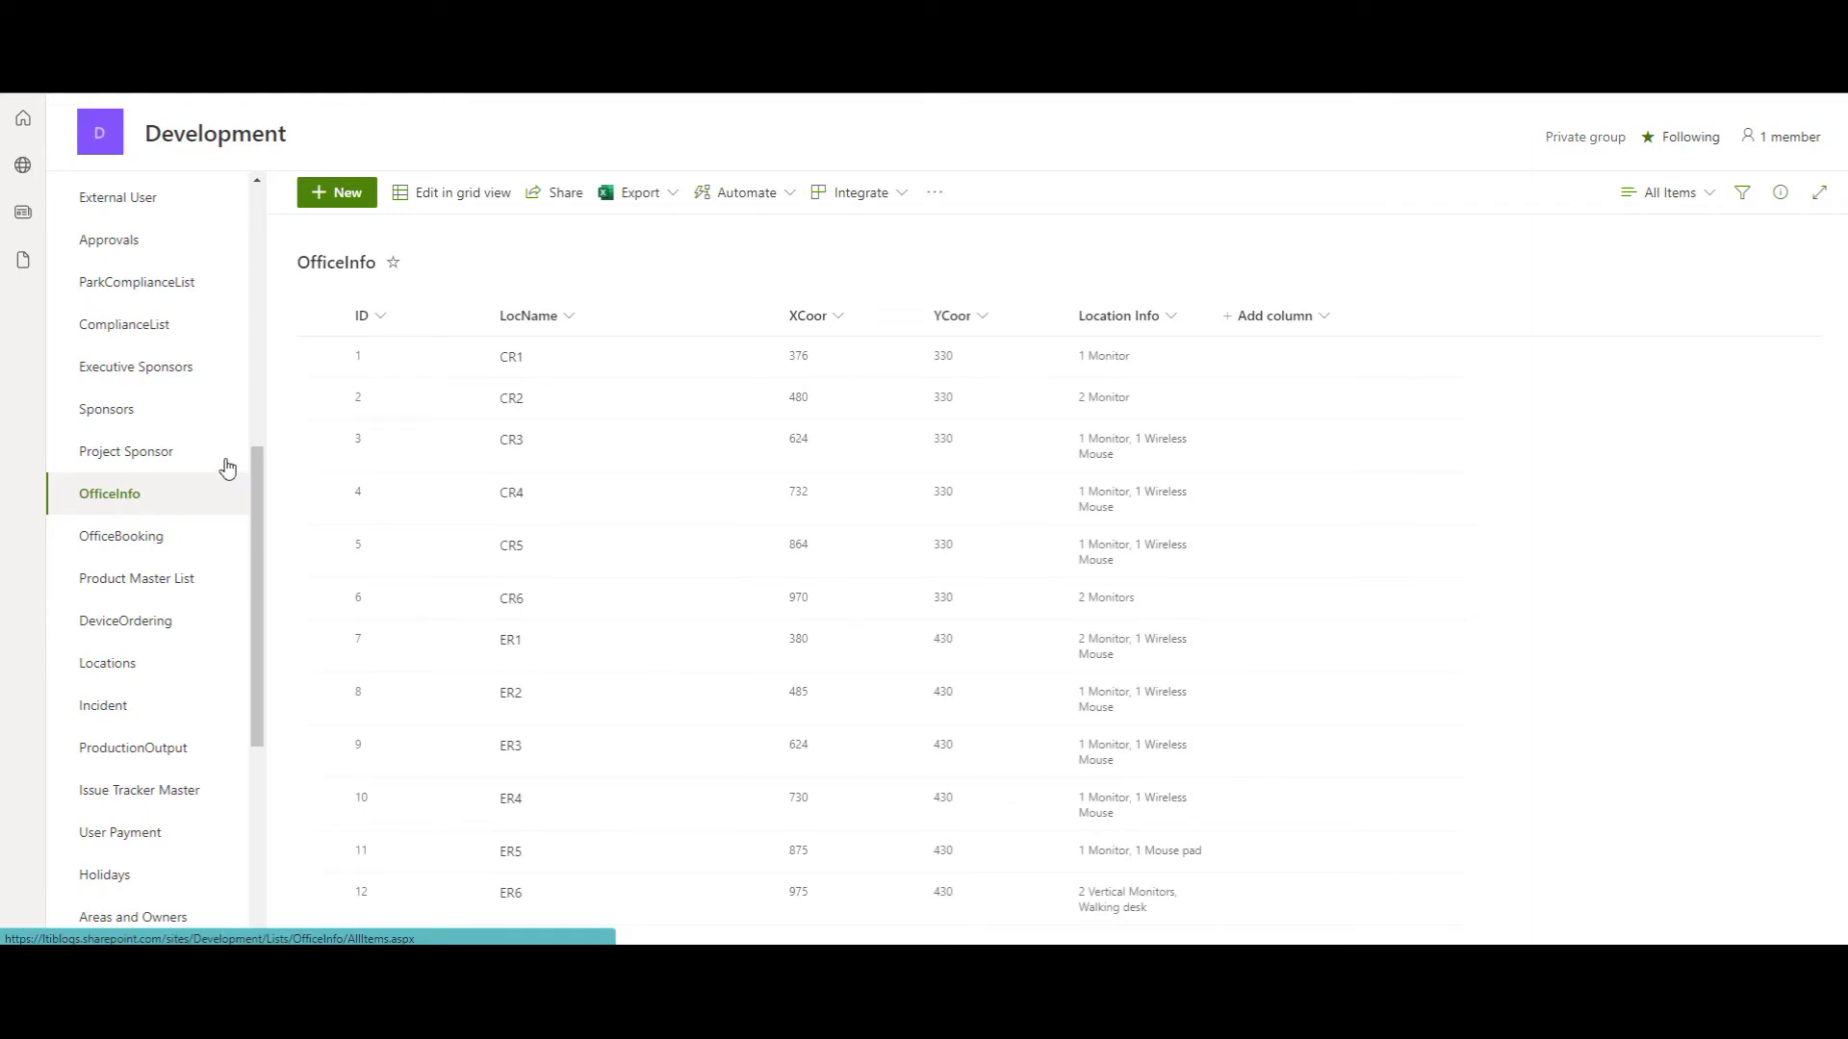
pyautogui.click(131, 545)
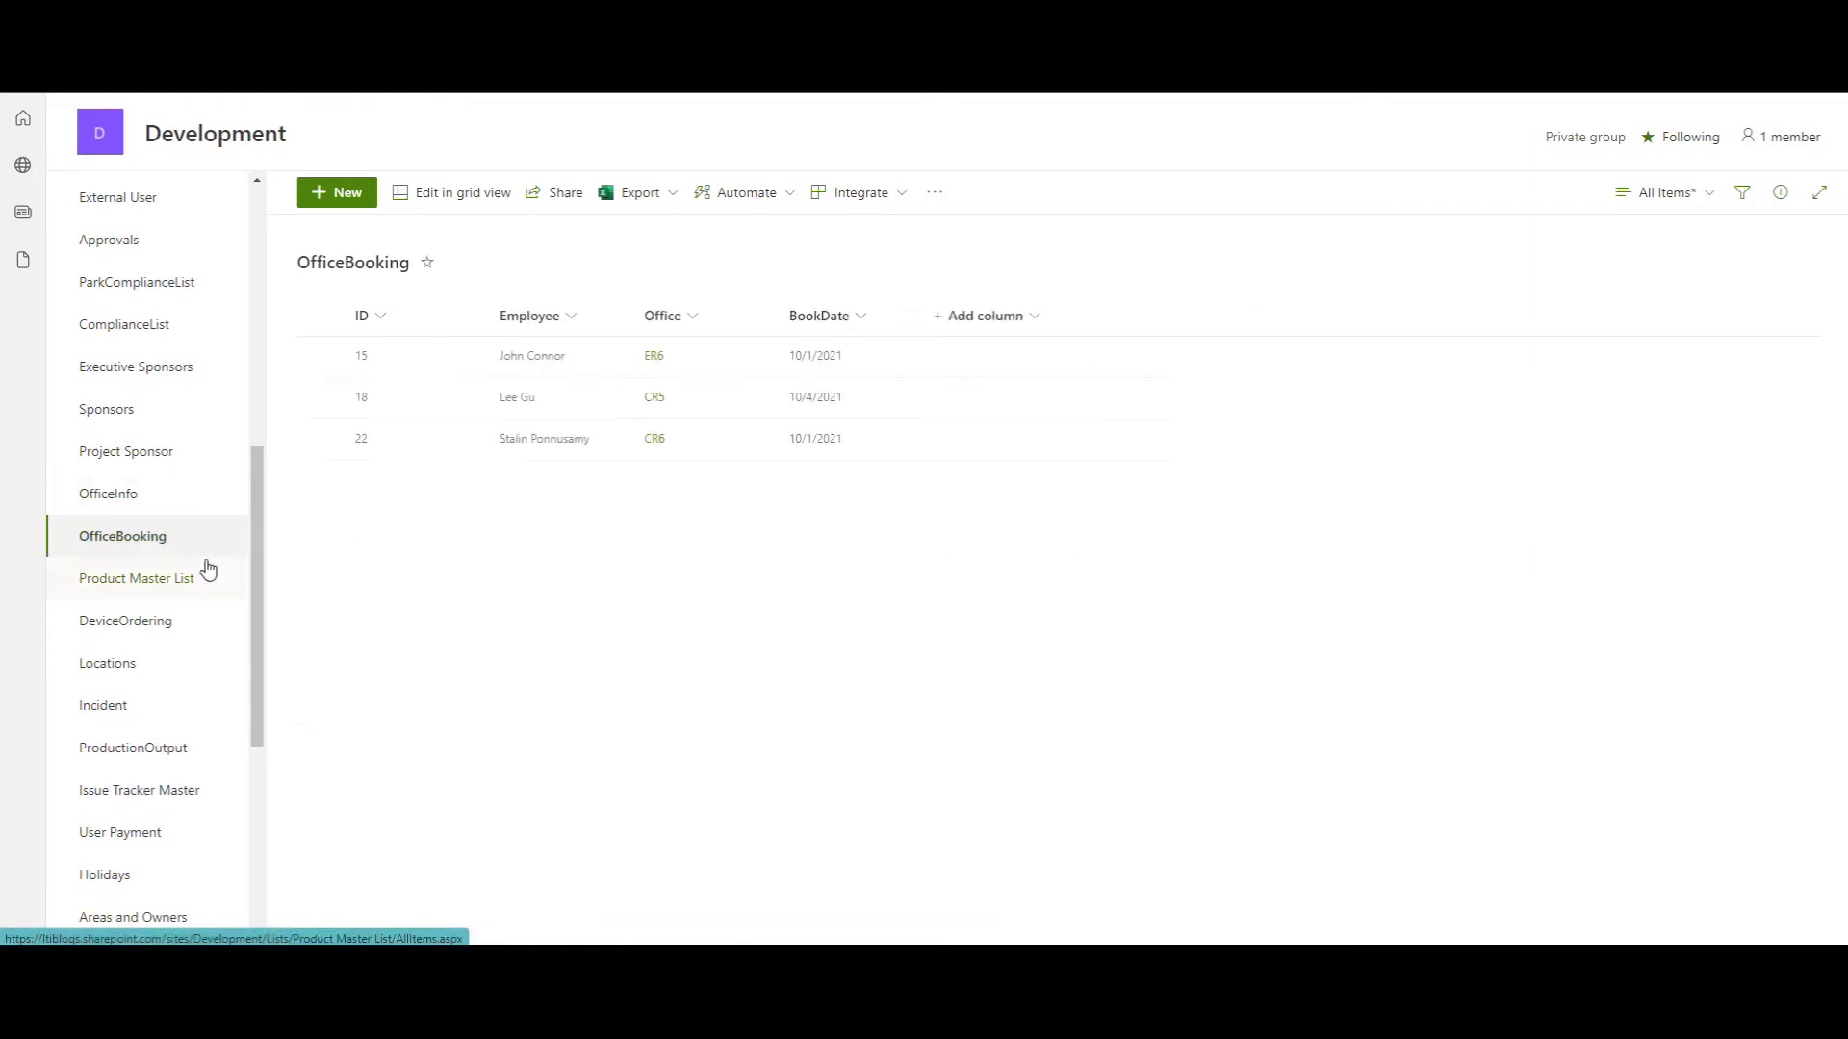